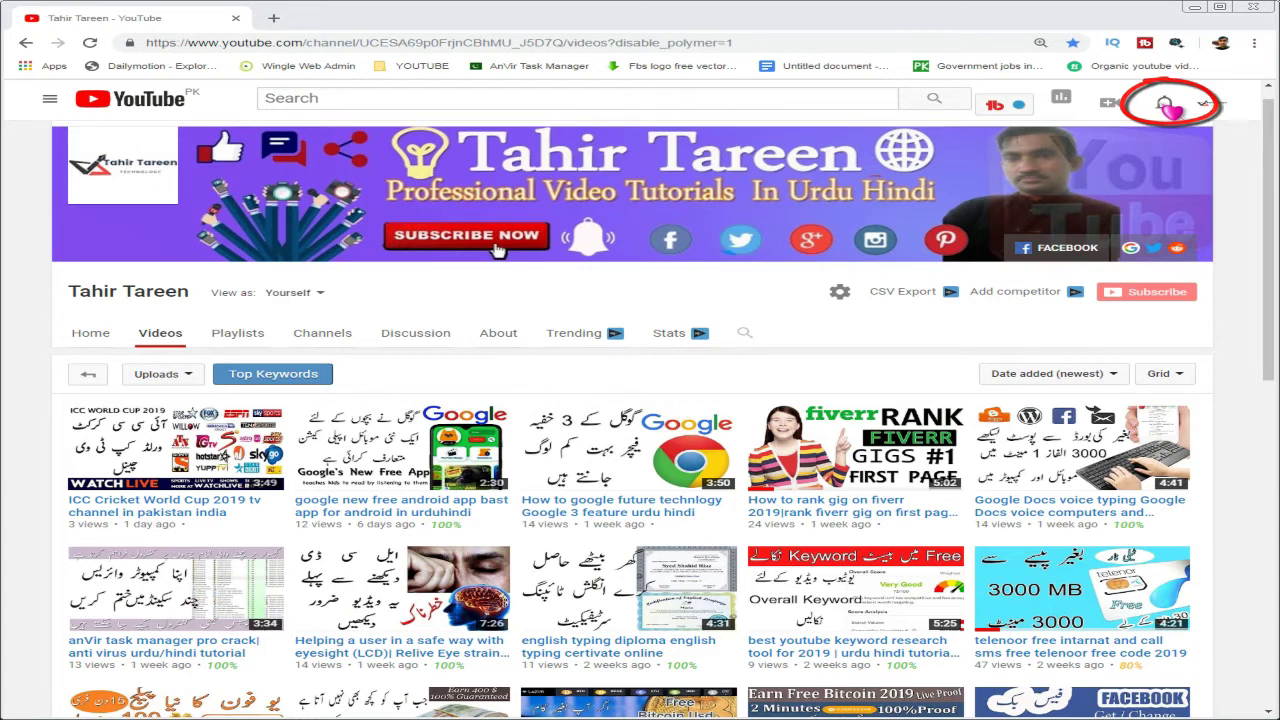
Step: Search Google for PTA in a new browser tab and open the Pakistan Telecommunication Authority home page
left_click(276, 18)
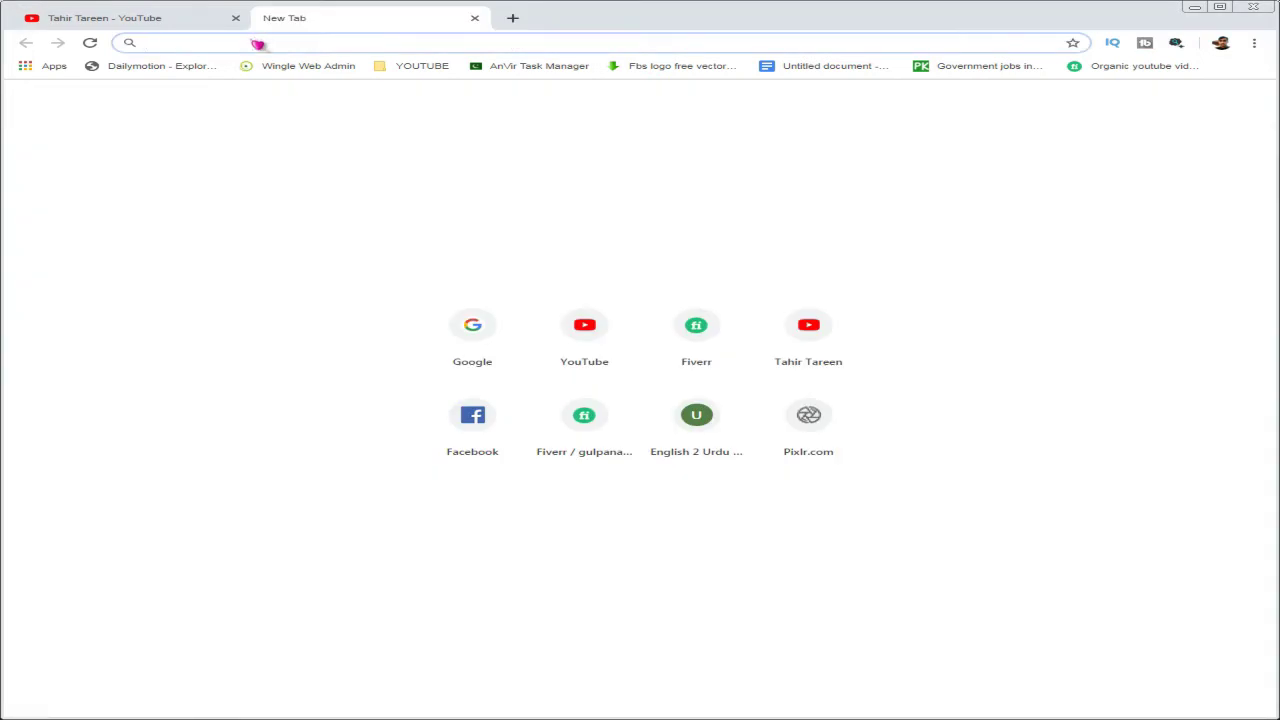
left_click(476, 346)
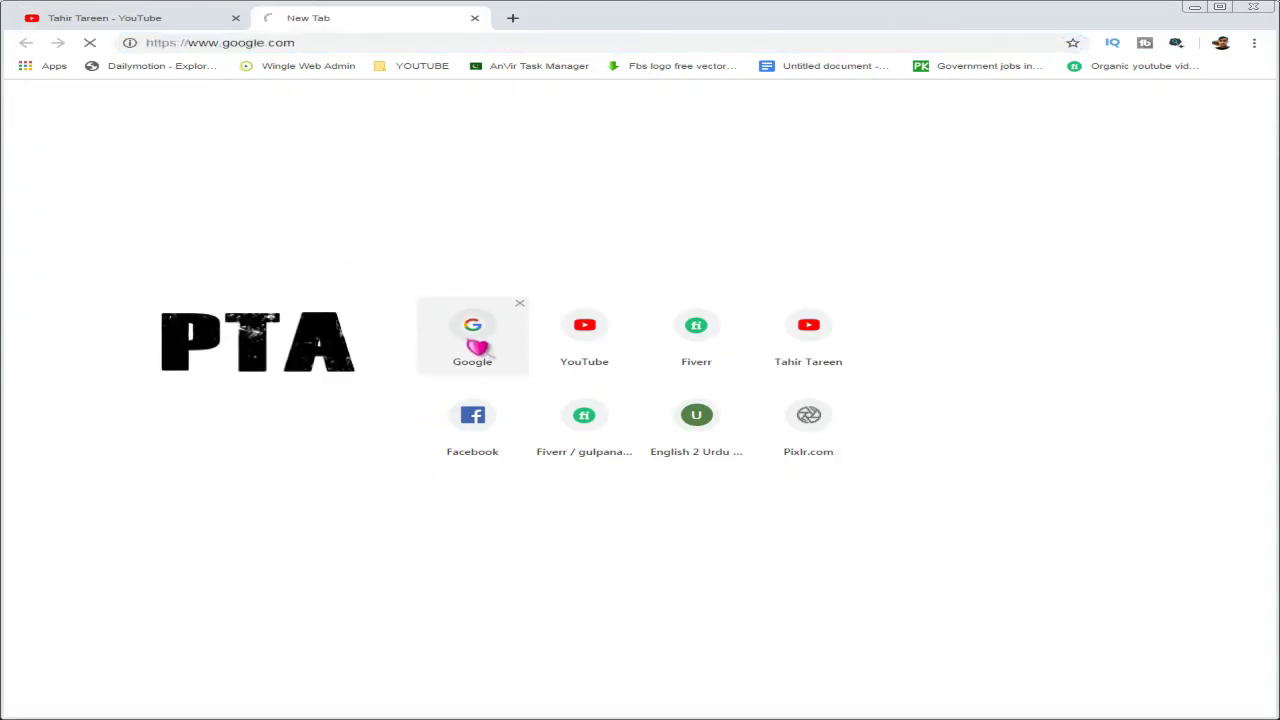
left_click(457, 321)
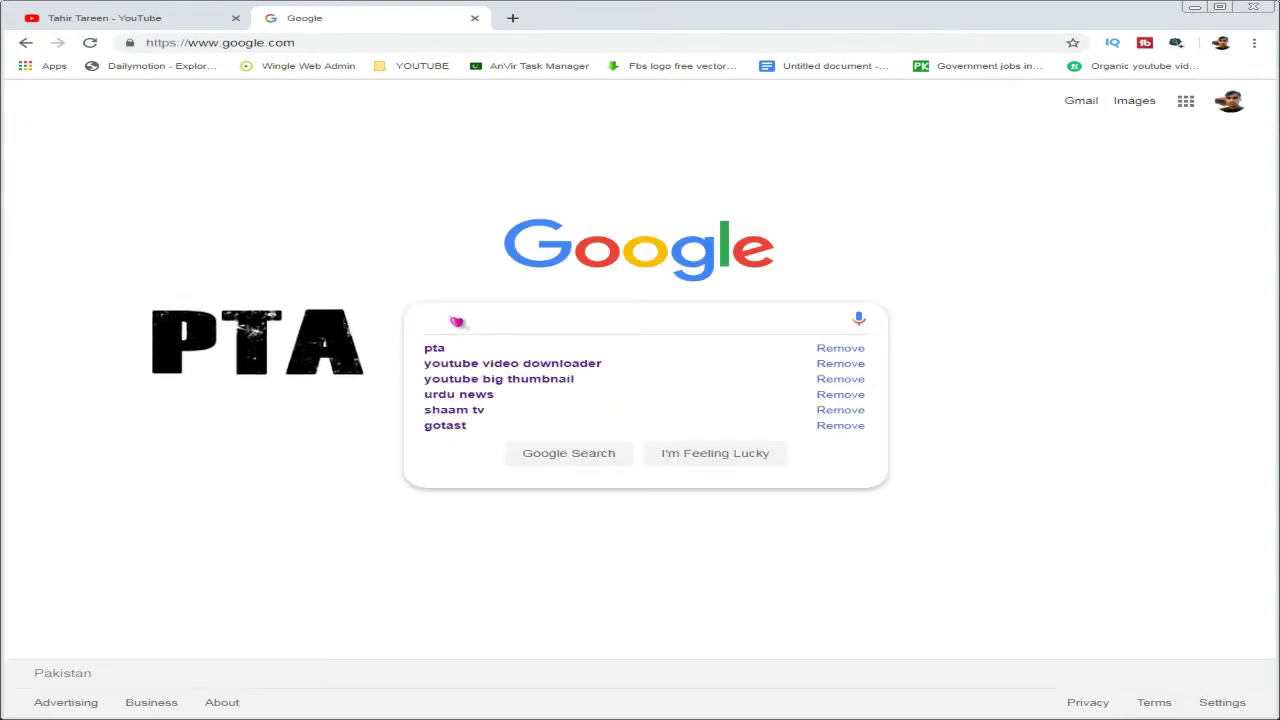
type("PTA")
key("Return")
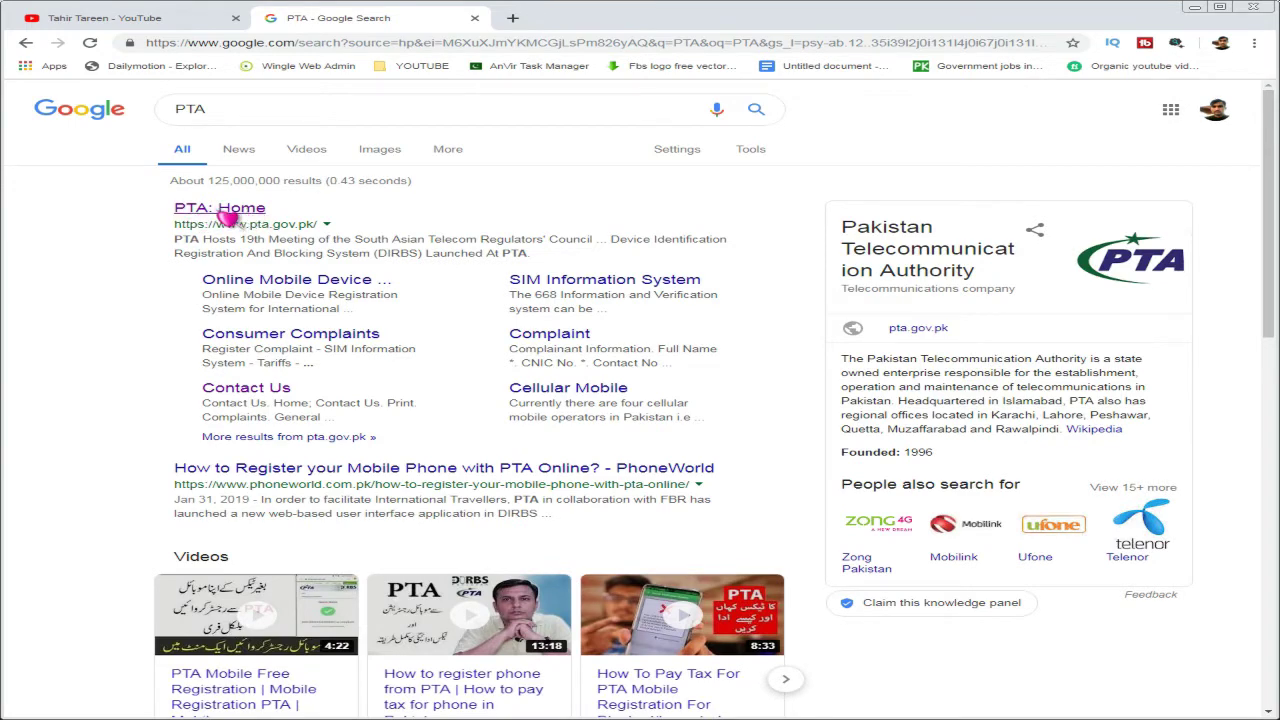
left_click(228, 212)
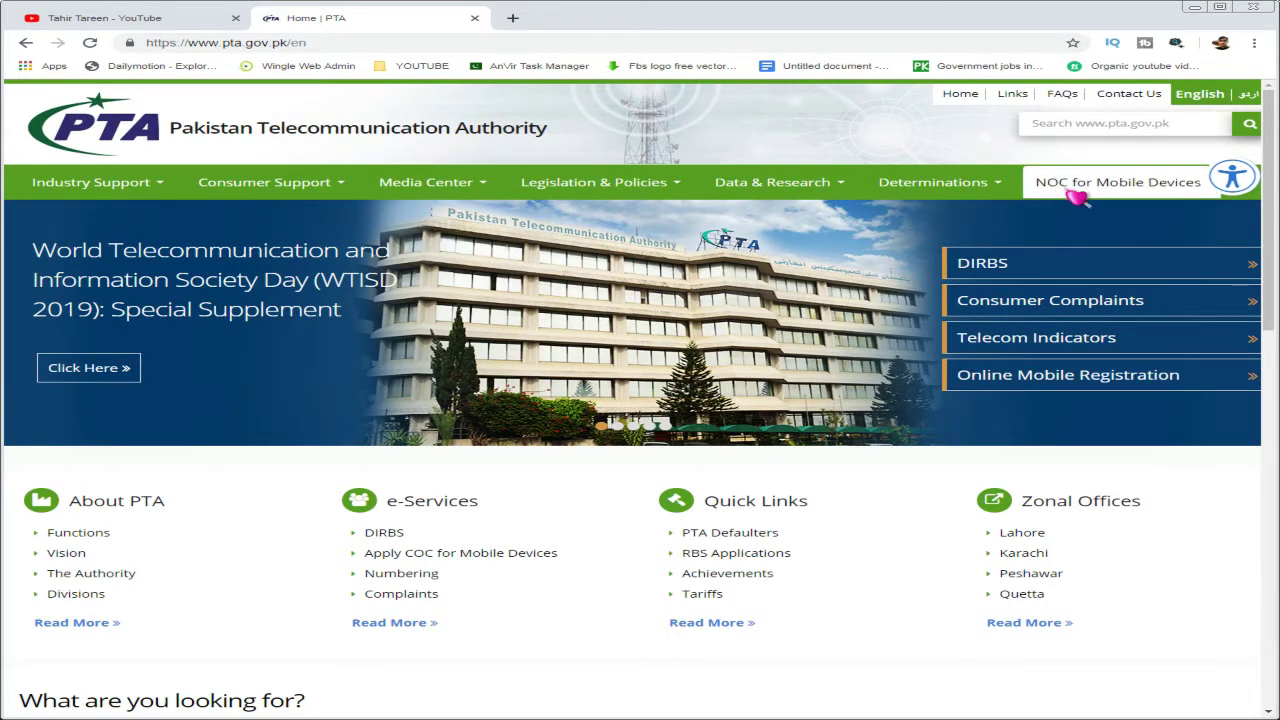
Step: Go to the NOC for Mobile Devices service and open the sign-up form for a new account
left_click(1127, 192)
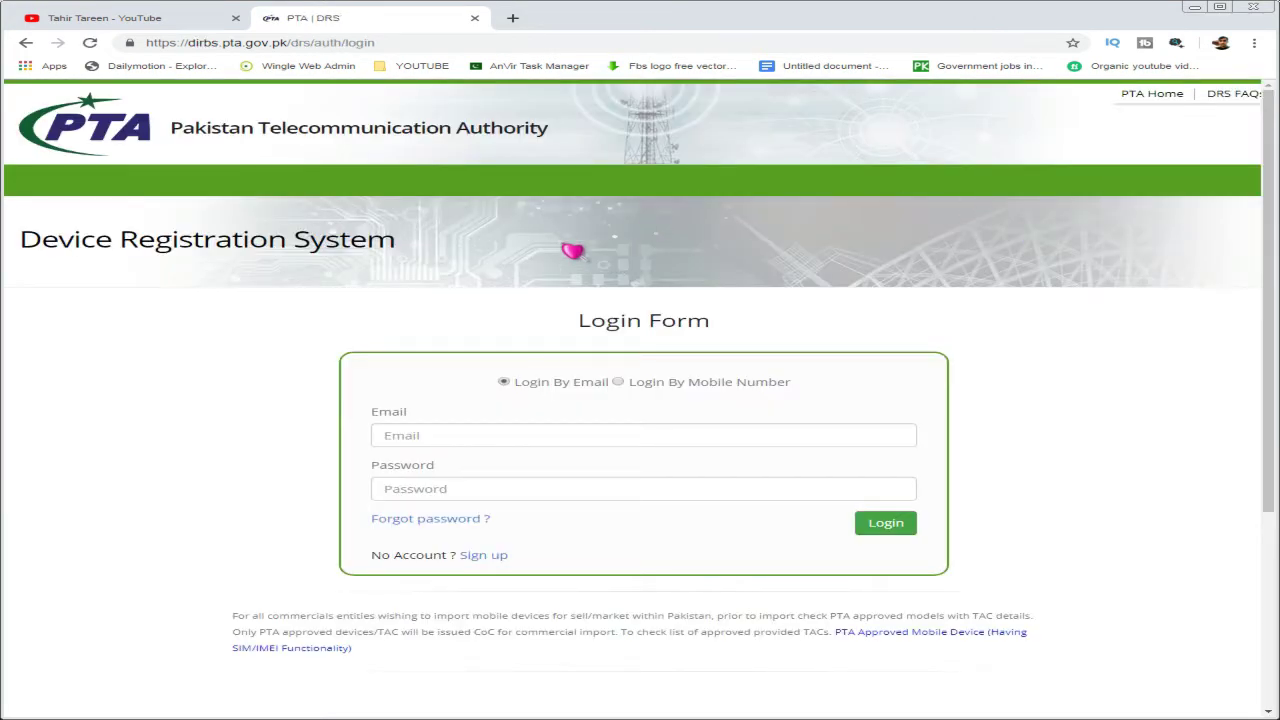
scroll(611, 263, "down", 1)
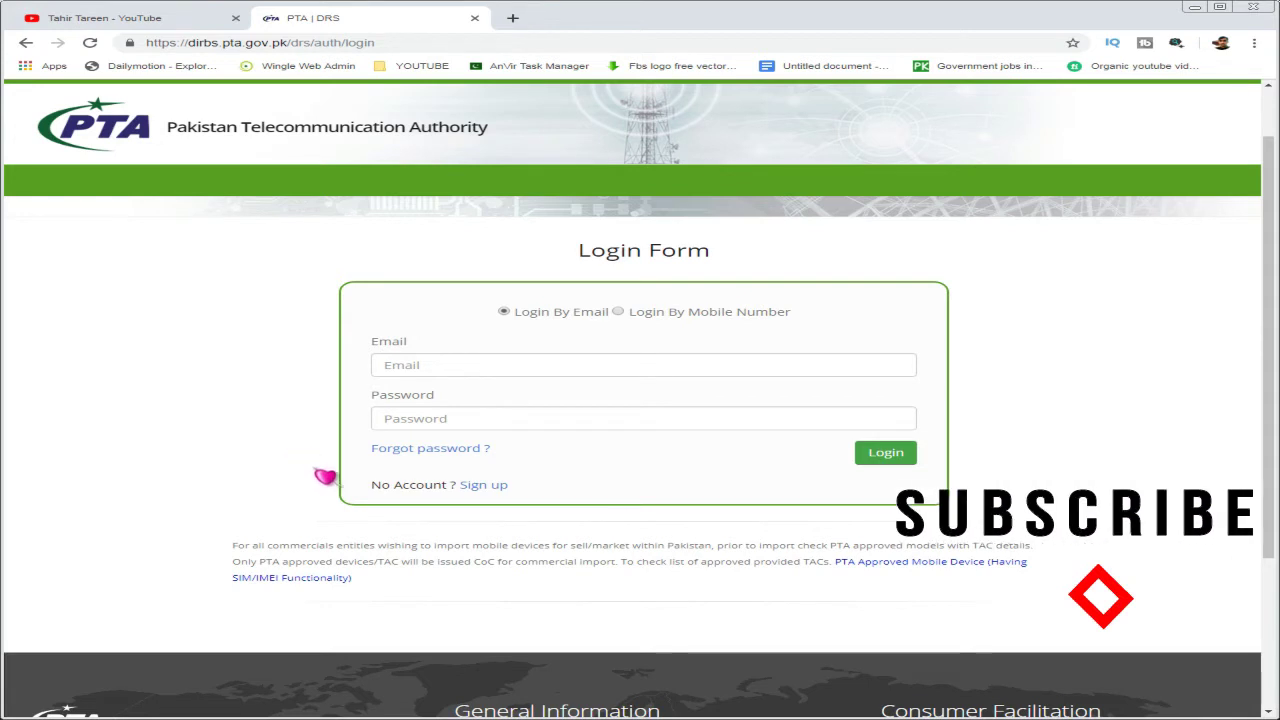
left_click(494, 494)
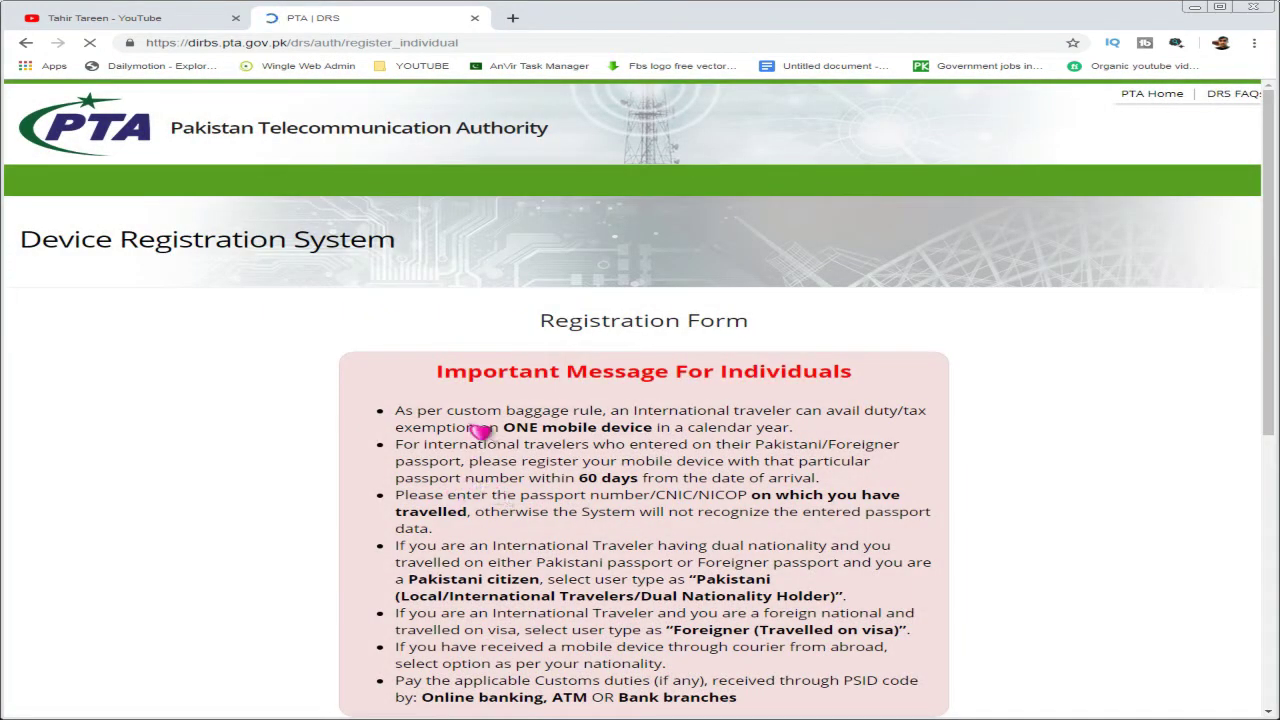
Step: Review the message for individuals and choose Personal/individual for mobile/tablet PCs as the registration purpose
scroll(454, 350, "down", 1)
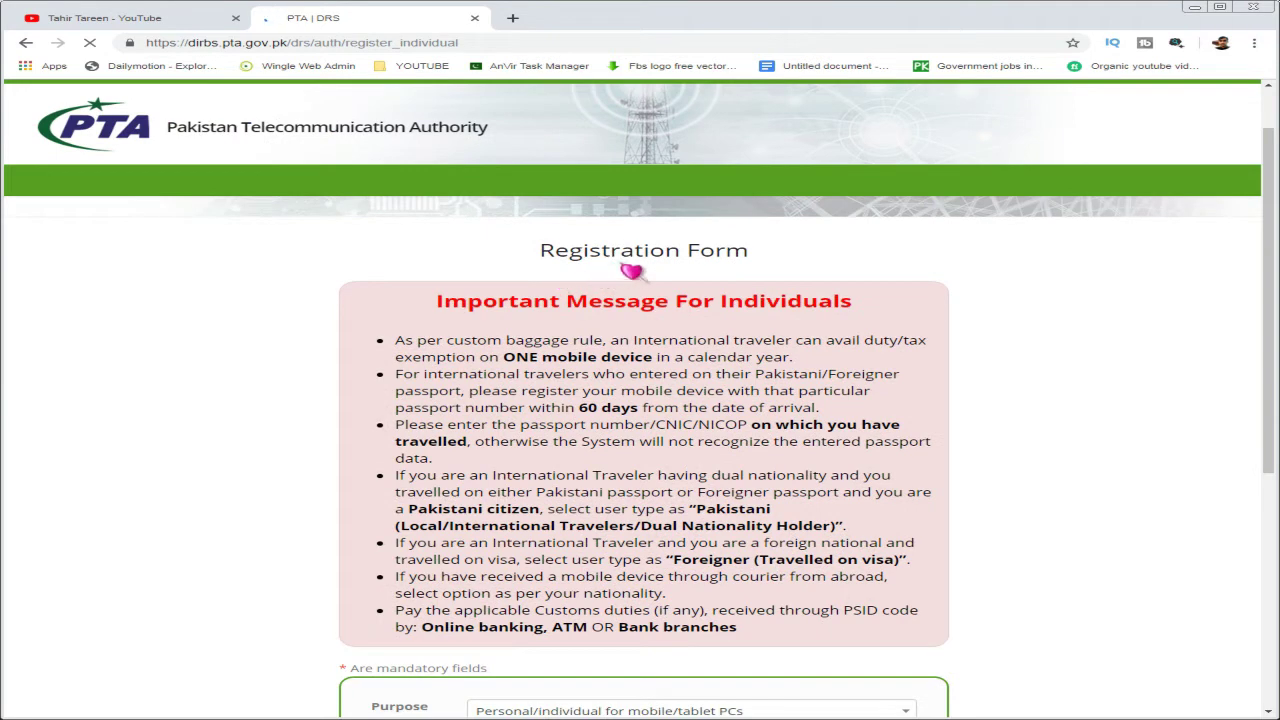
scroll(550, 287, "down", 1)
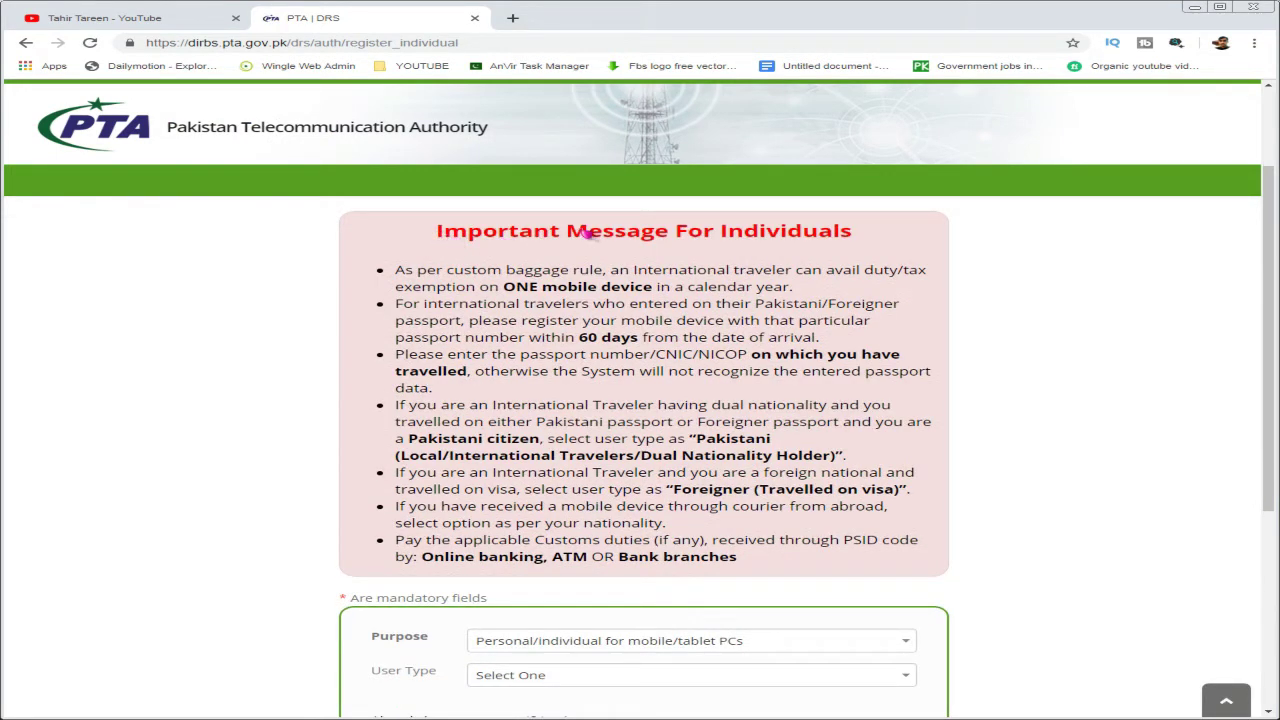
scroll(660, 400, "down", 2)
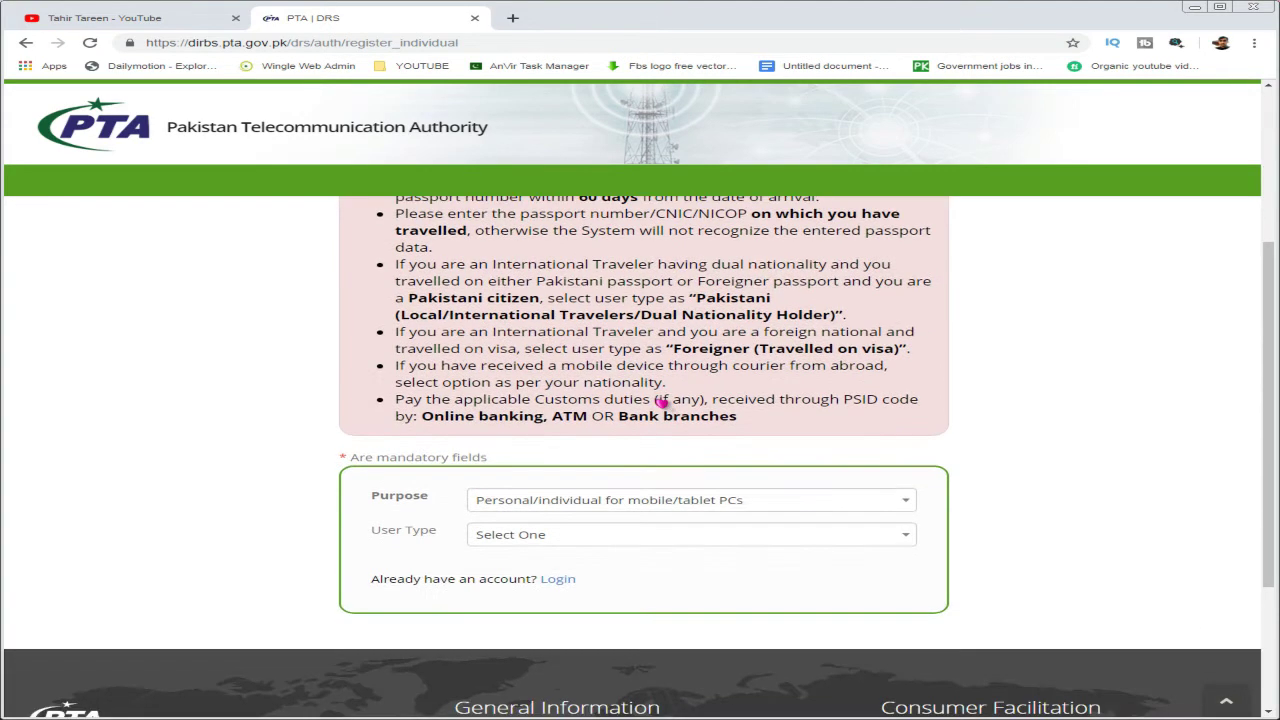
scroll(663, 401, "down", 1)
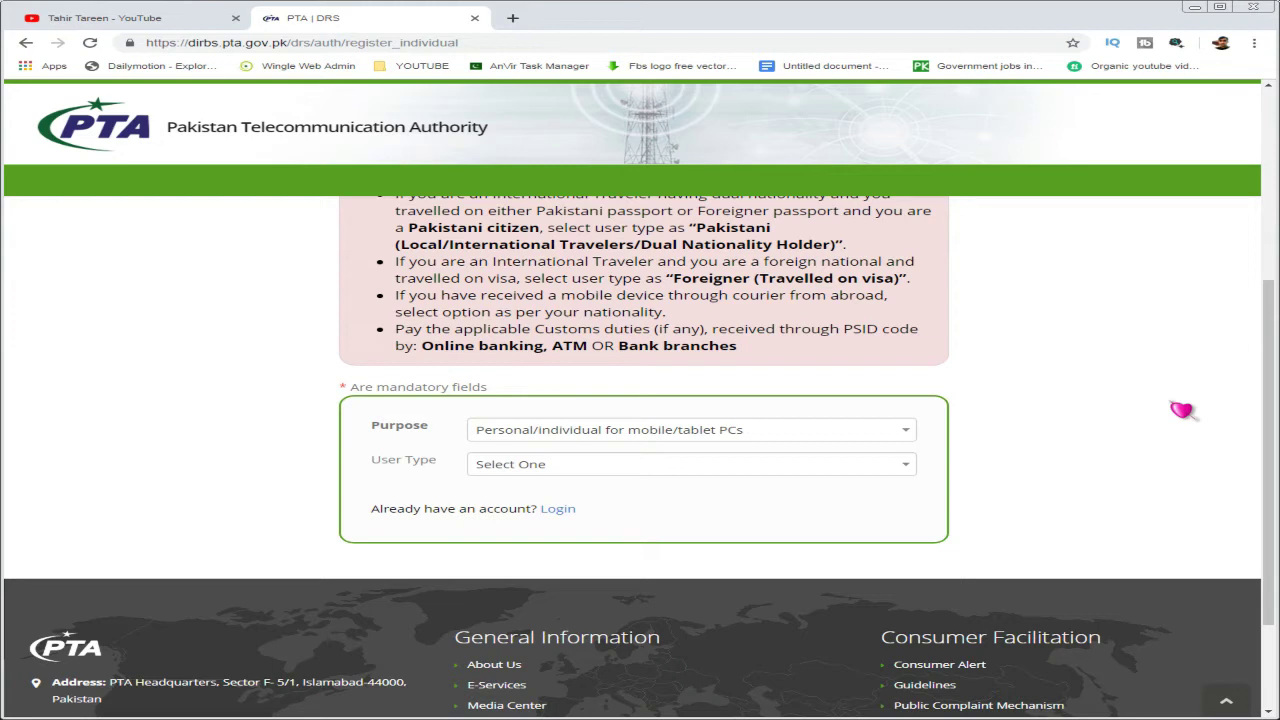
left_click(910, 432)
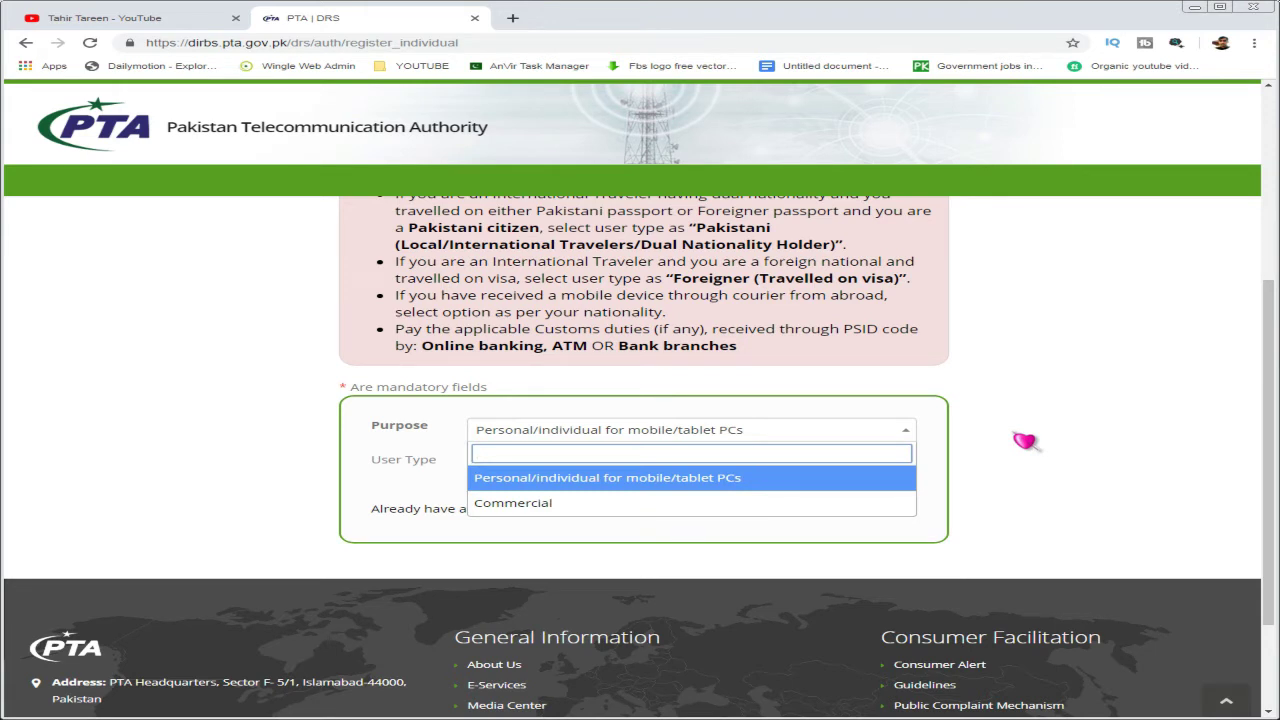
left_click(915, 435)
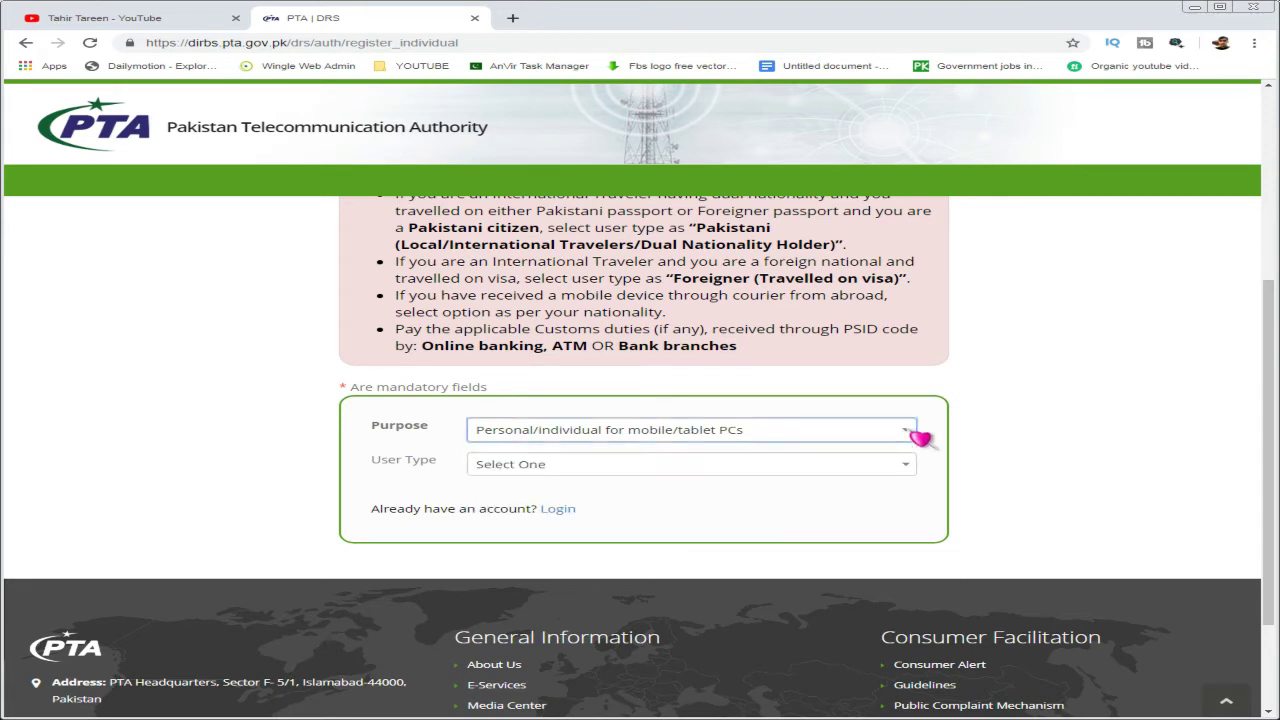
left_click(916, 436)
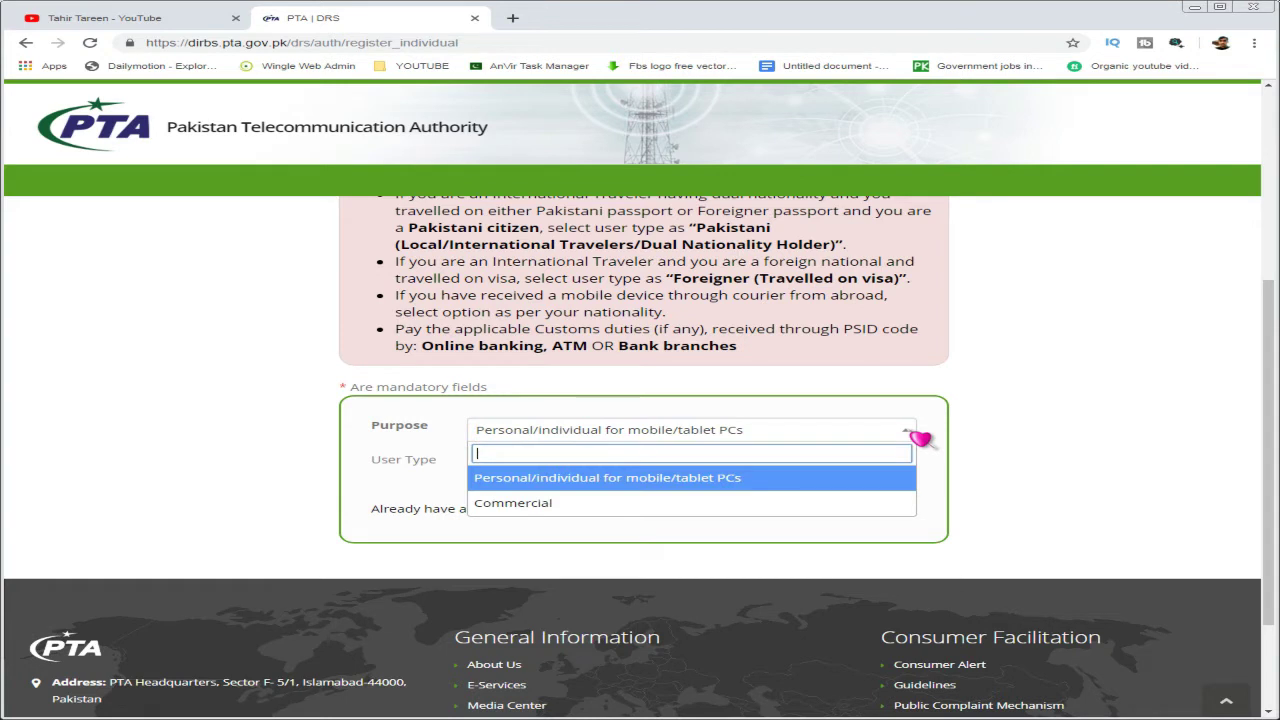
left_click(713, 480)
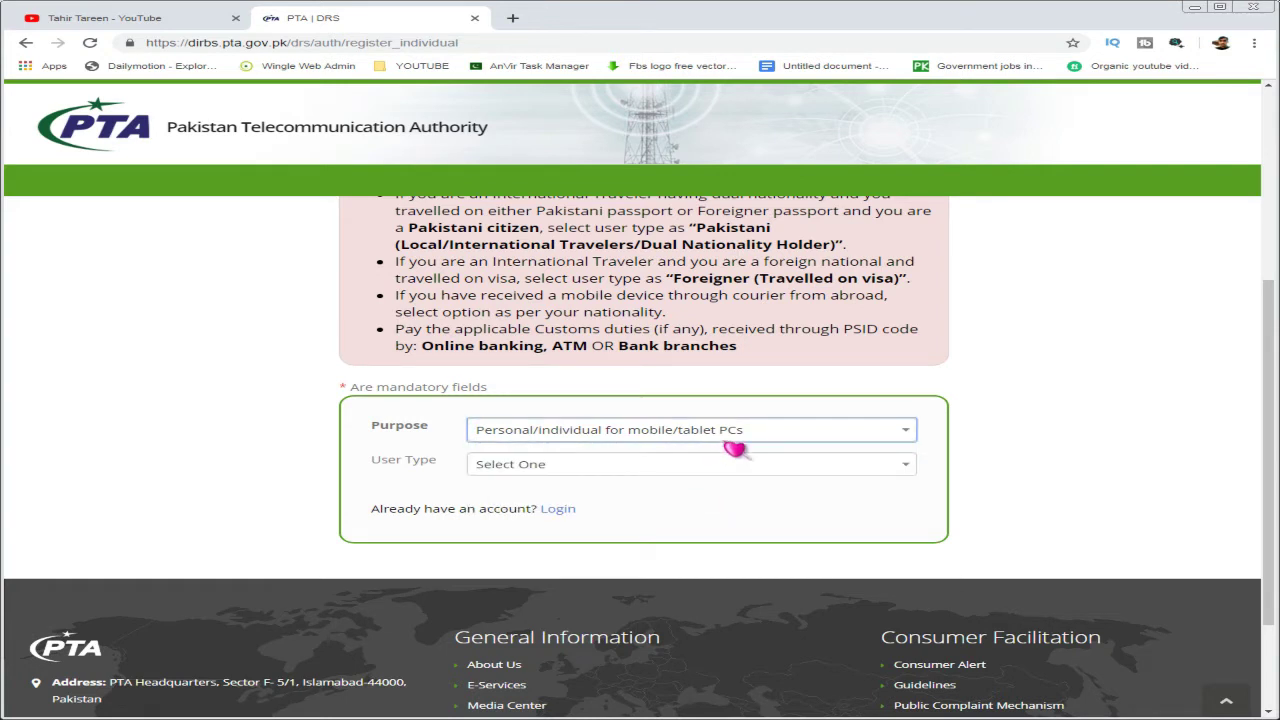
Step: Set the user type to Pakistani (Local / International Traveller / Dual Nationality Holder)
scroll(760, 480, "down", 1)
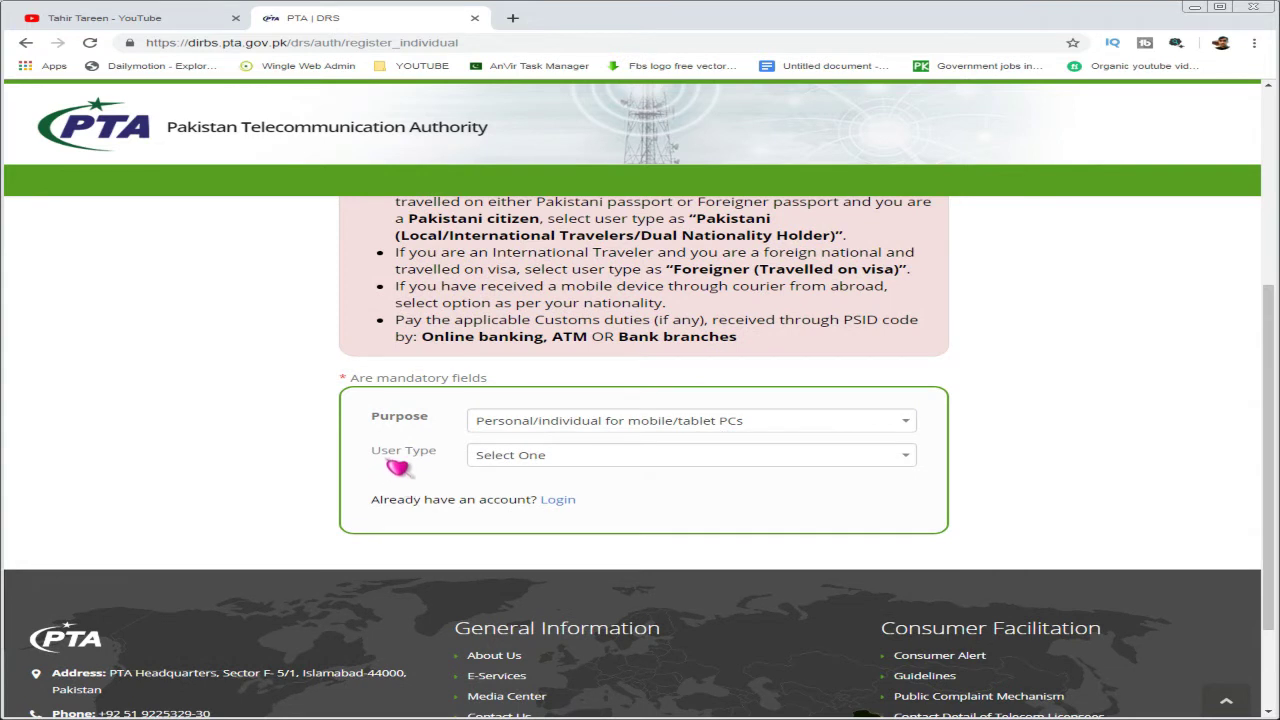
left_click(907, 457)
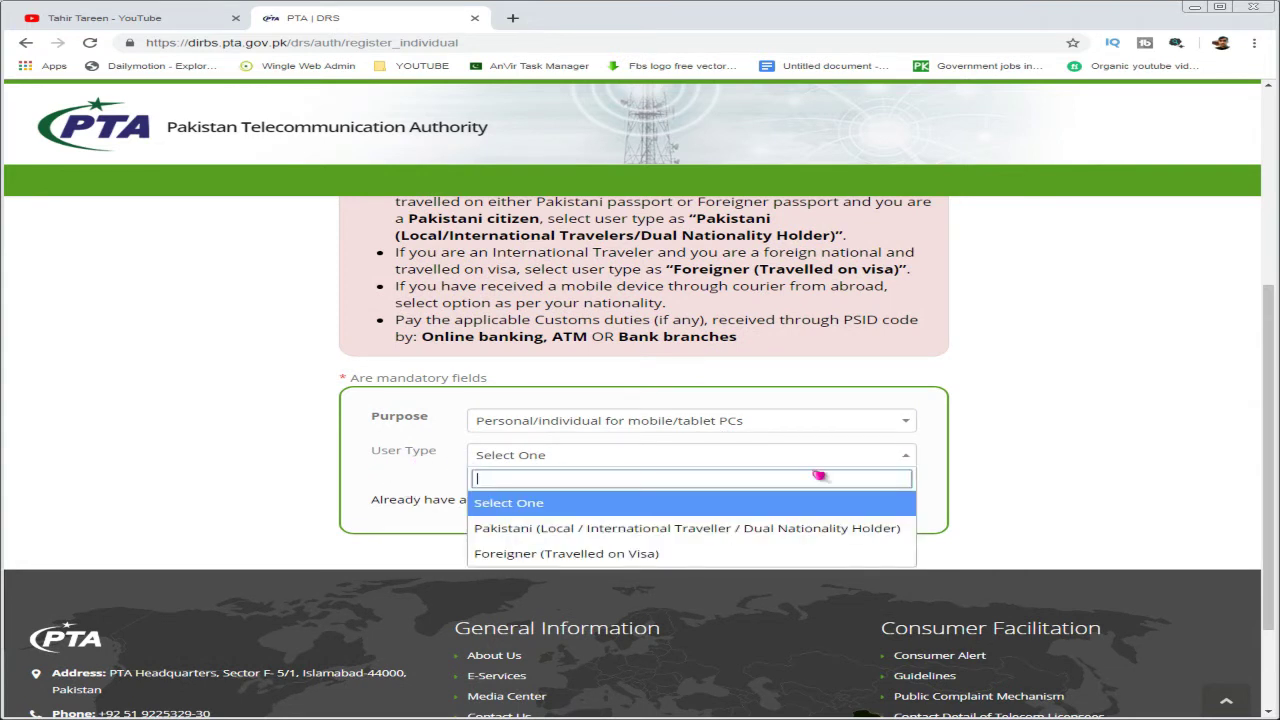
left_click(676, 533)
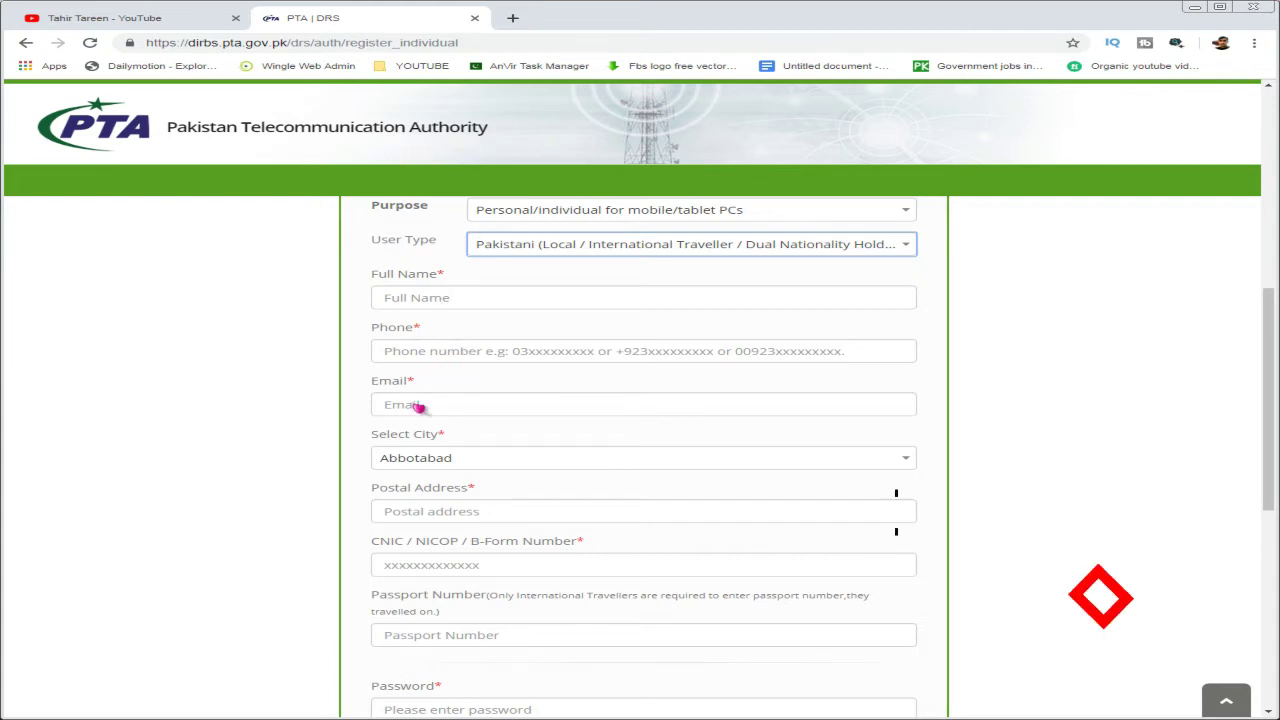
Step: Browse the available cities in the registration form and examine the remaining required fields
scroll(432, 404, "down", 1)
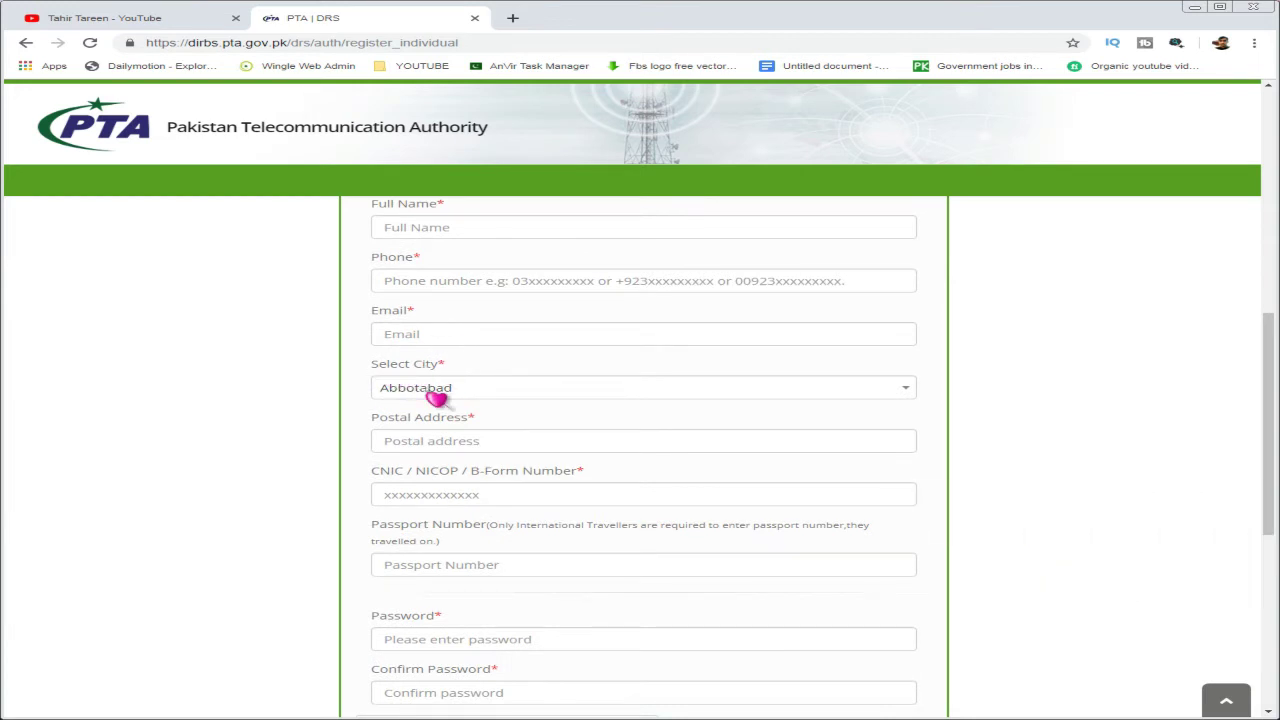
left_click(908, 390)
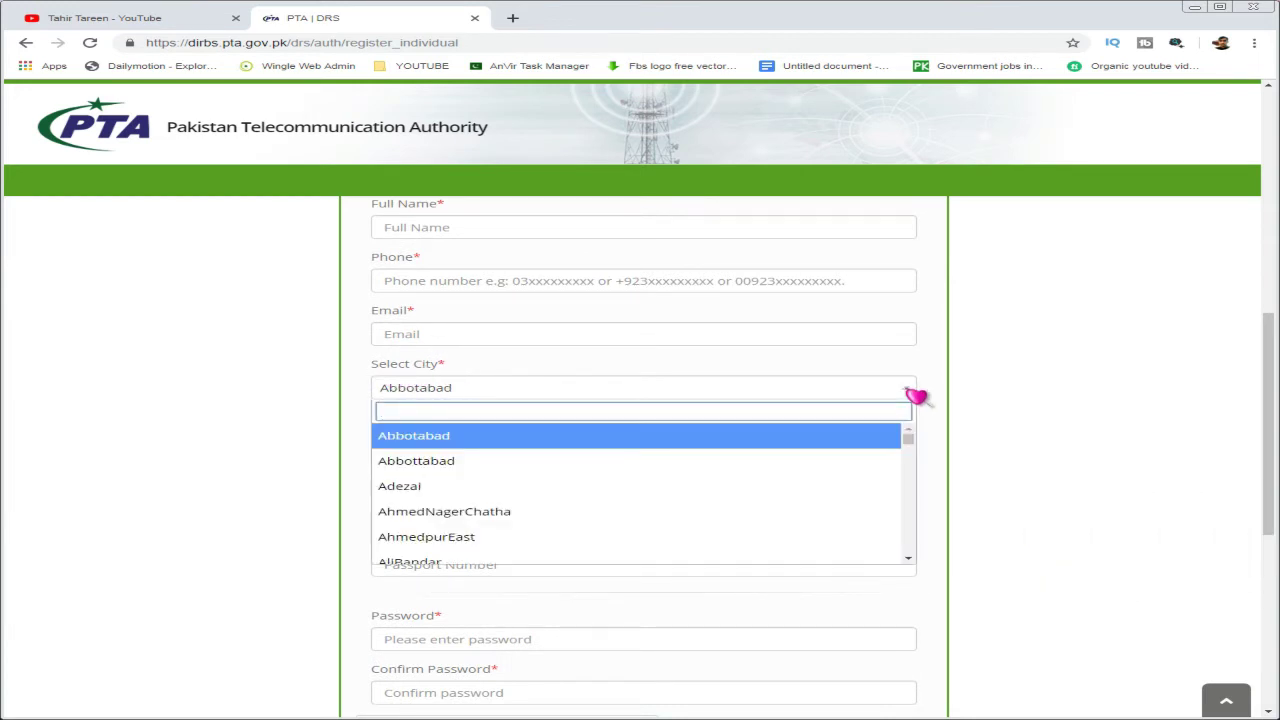
scroll(600, 476, "down", 4)
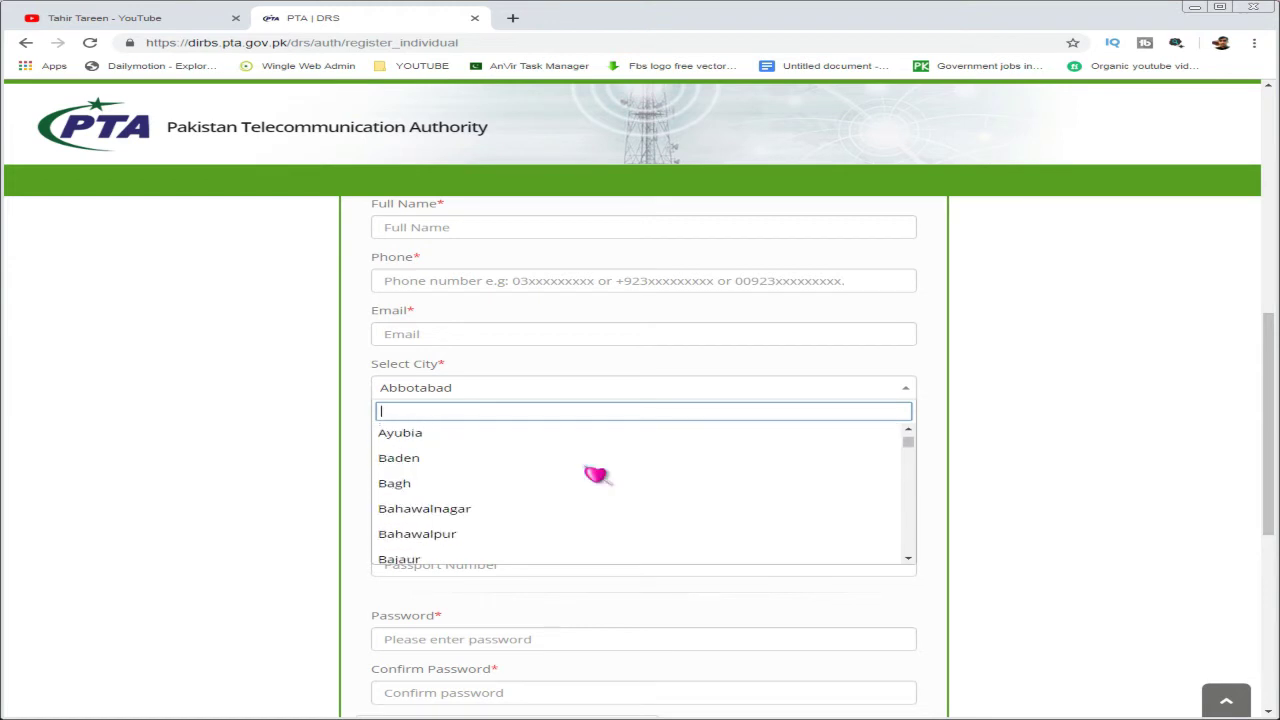
scroll(596, 474, "down", 10)
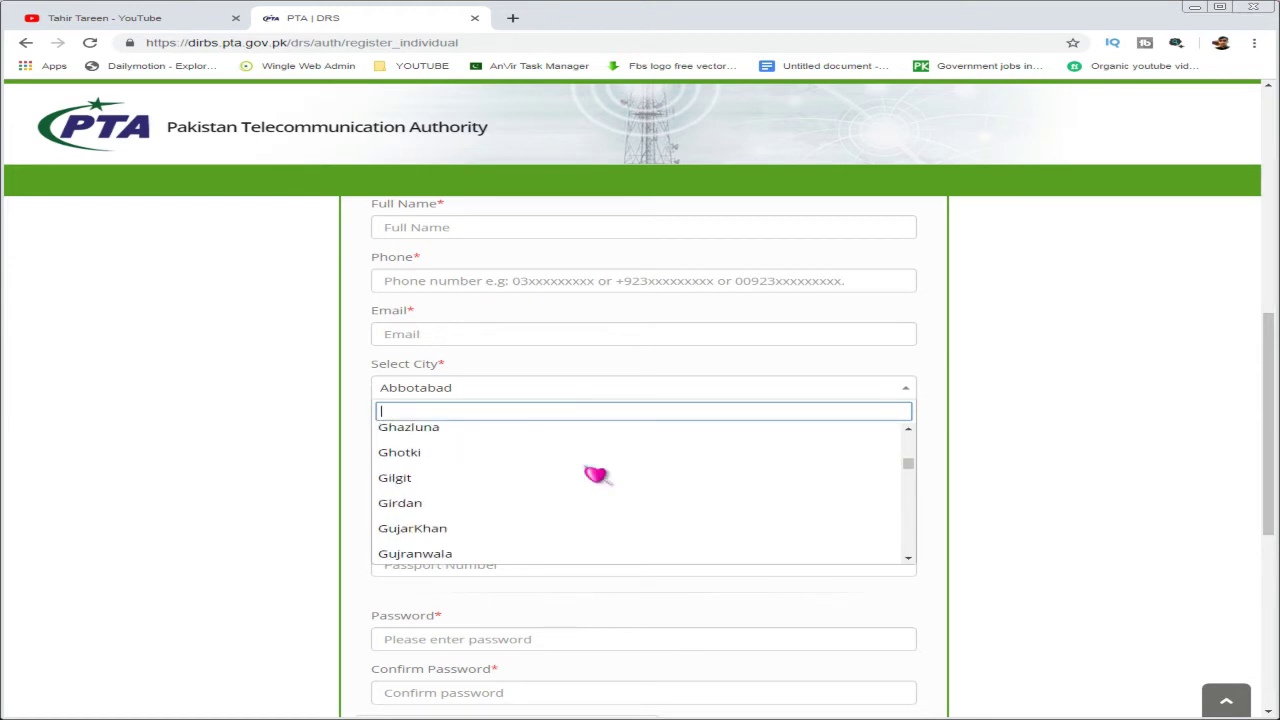
scroll(596, 474, "down", 2)
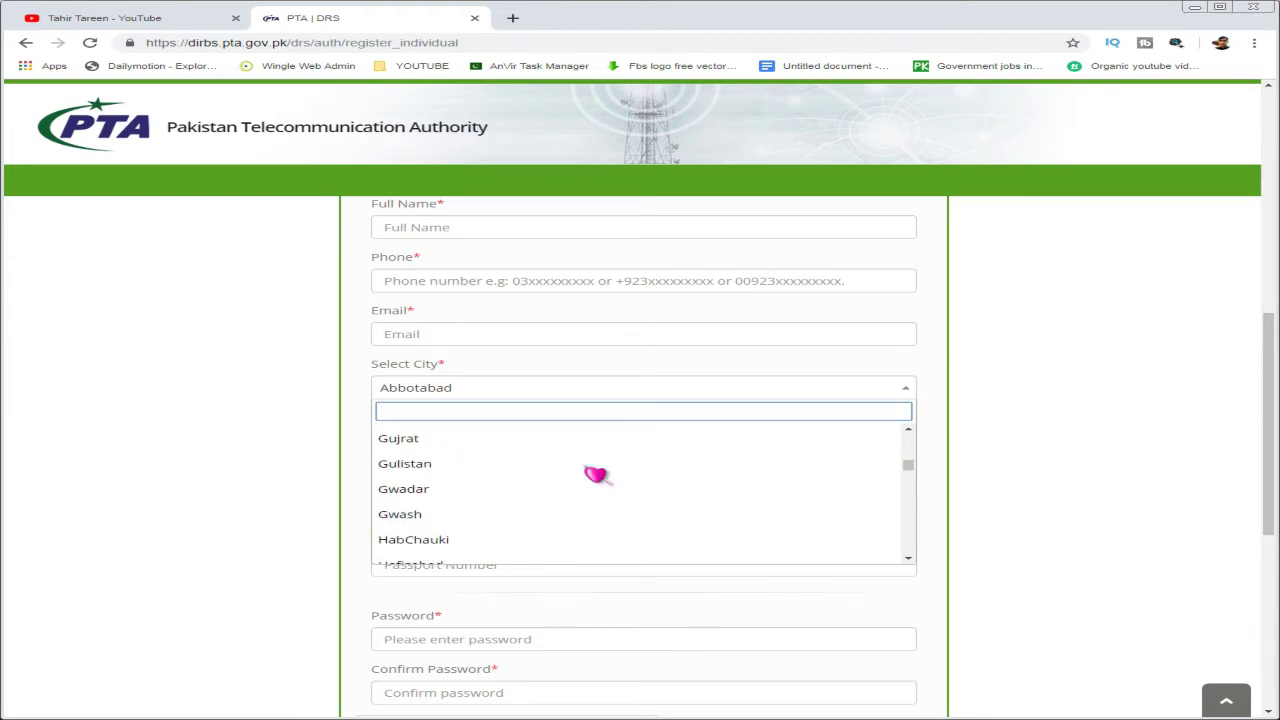
left_click(980, 423)
scroll(700, 420, "down", 1)
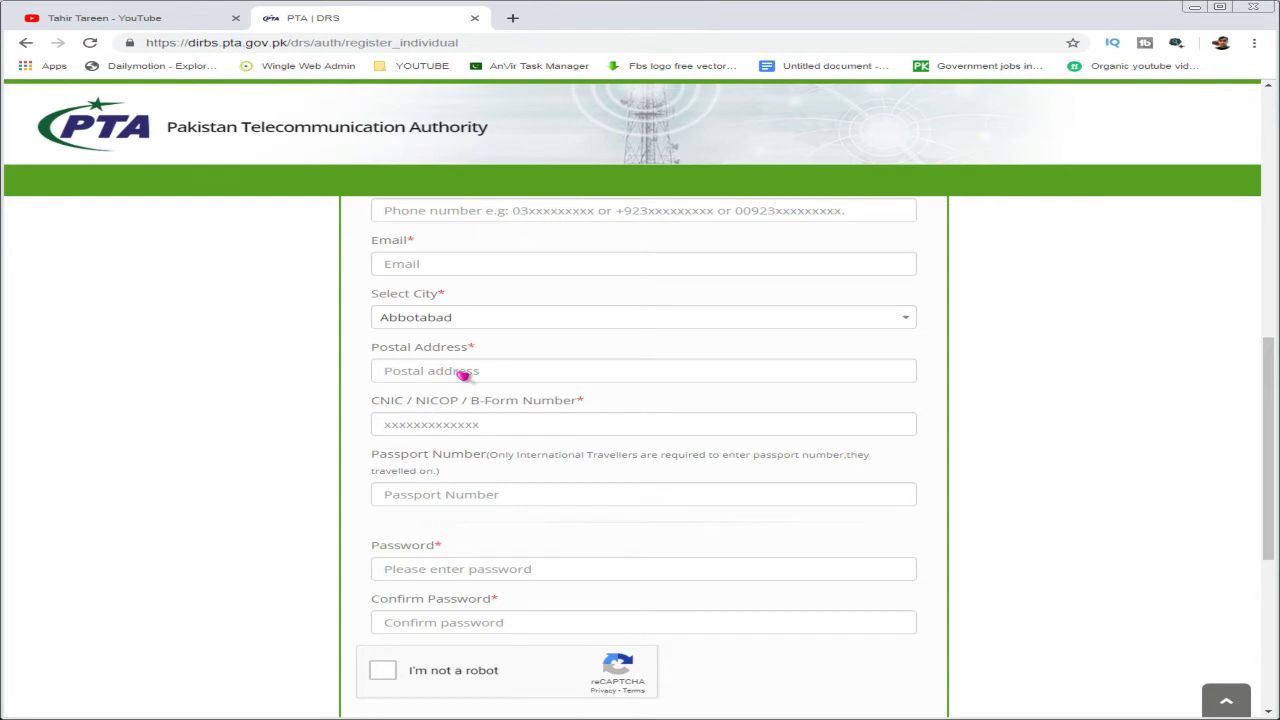
Step: Search Google for "harnai postal code" in a new browser tab
left_click(512, 19)
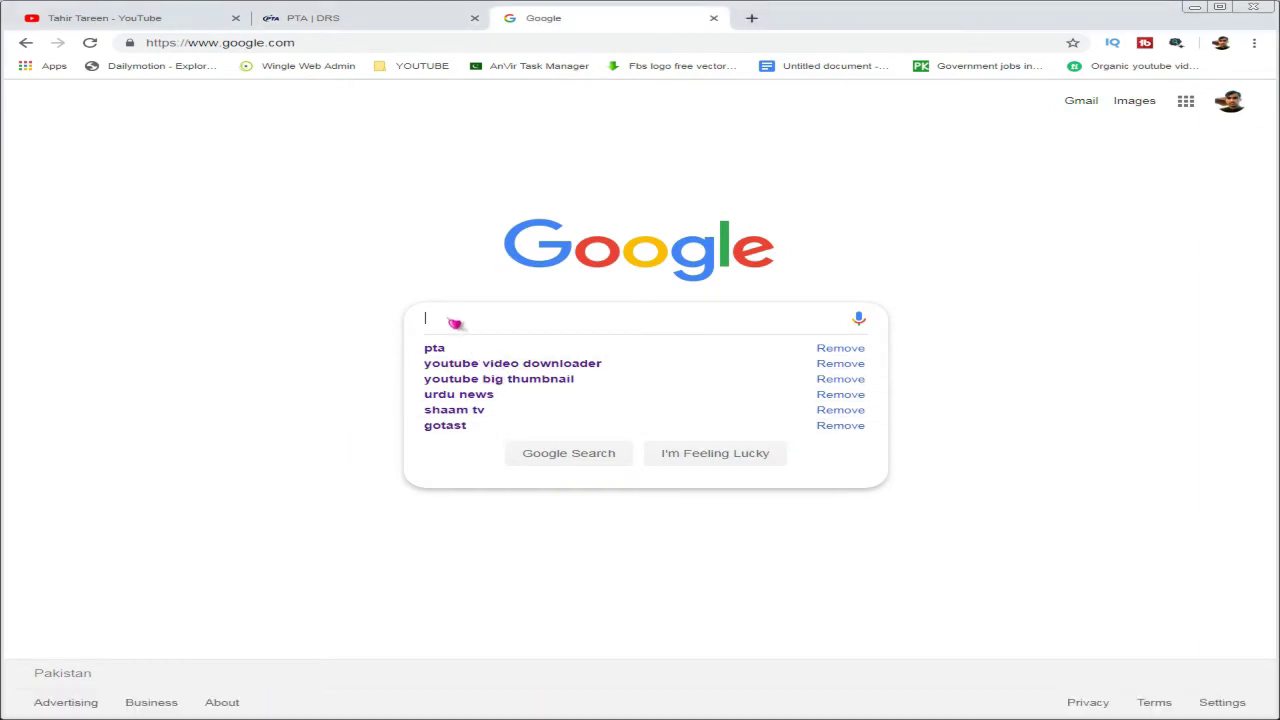
type("harnai")
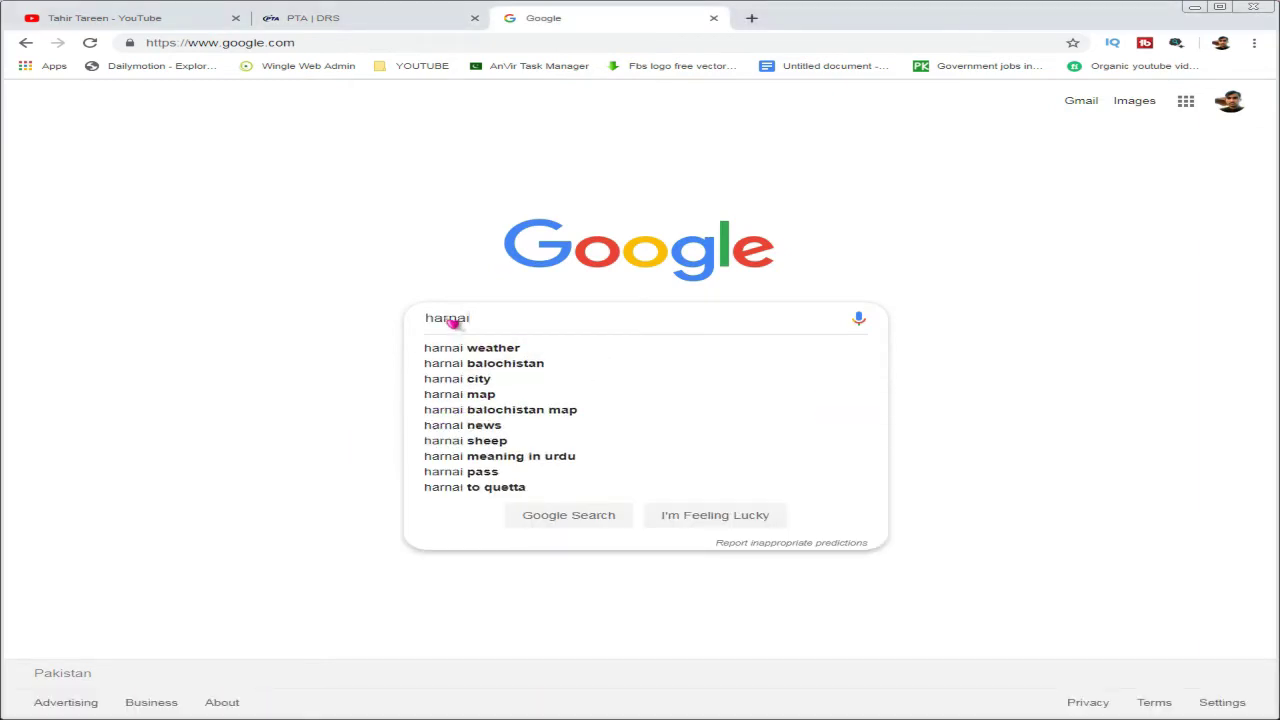
type(" po")
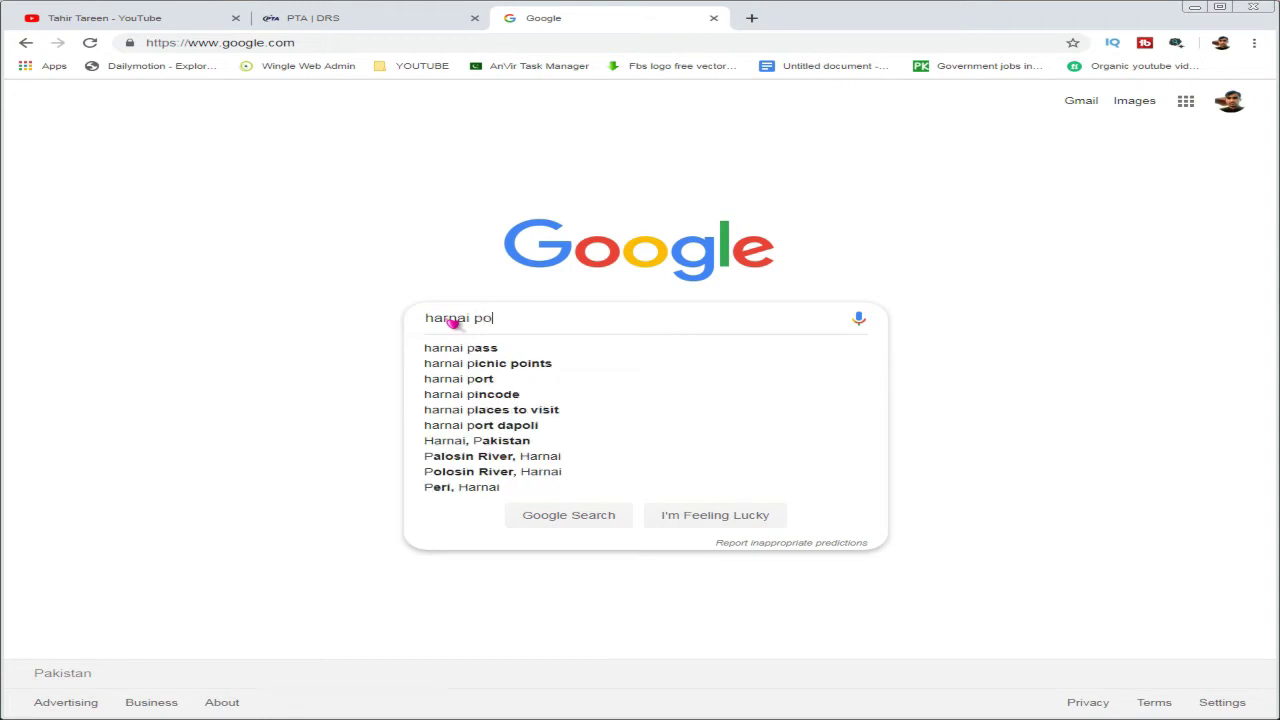
left_click(470, 425)
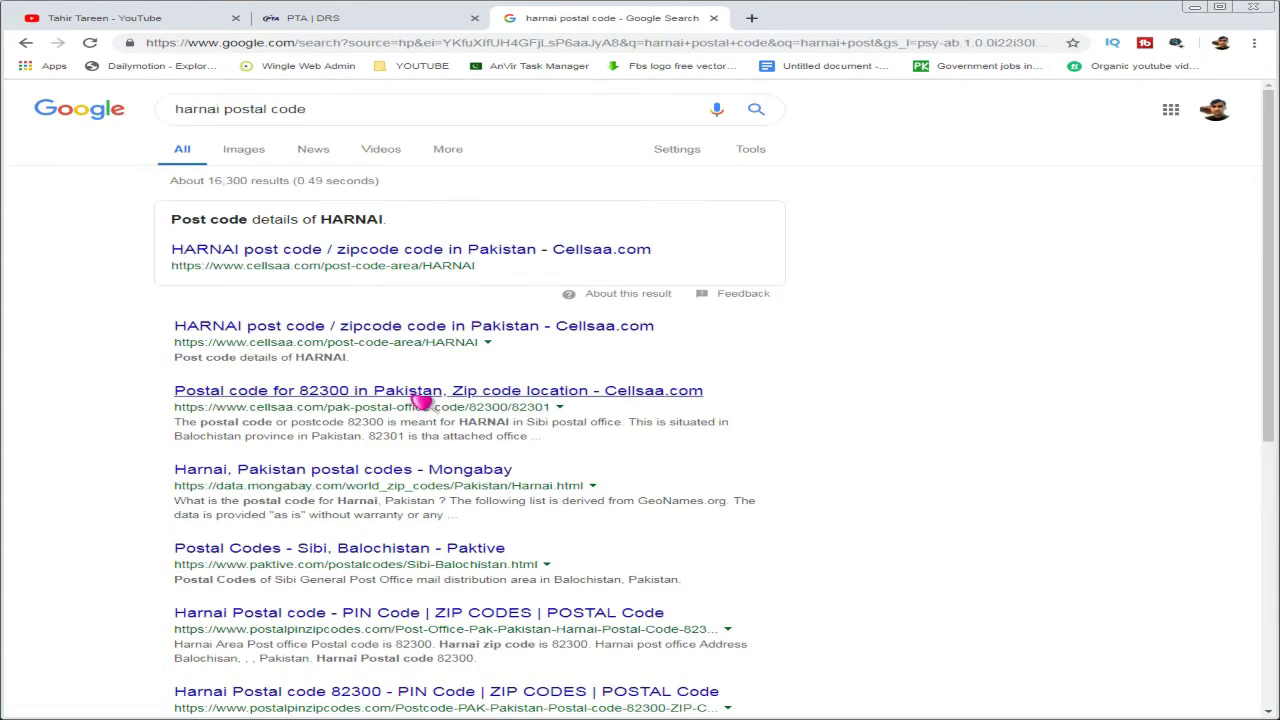
Step: Open the Cellsaa result for postal code 82300 and copy the Harnai postcode from its description
scroll(423, 400, "down", 1)
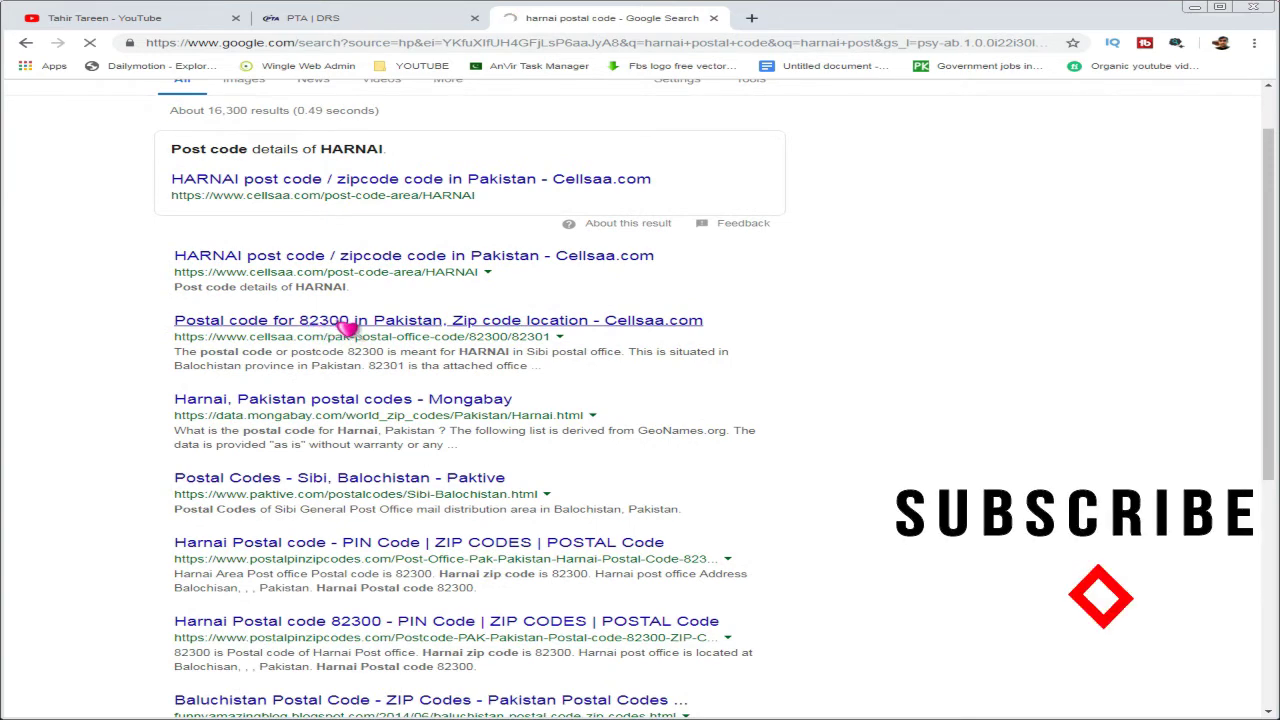
left_click(346, 328)
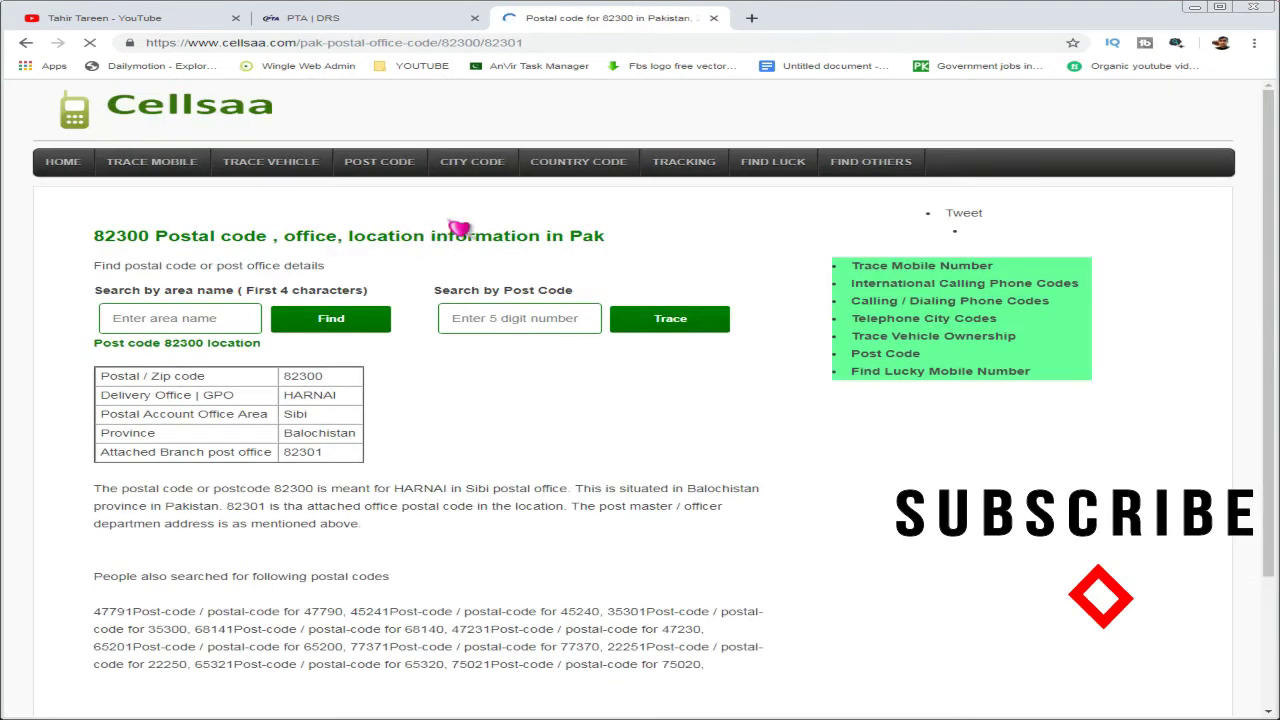
scroll(458, 228, "down", 3)
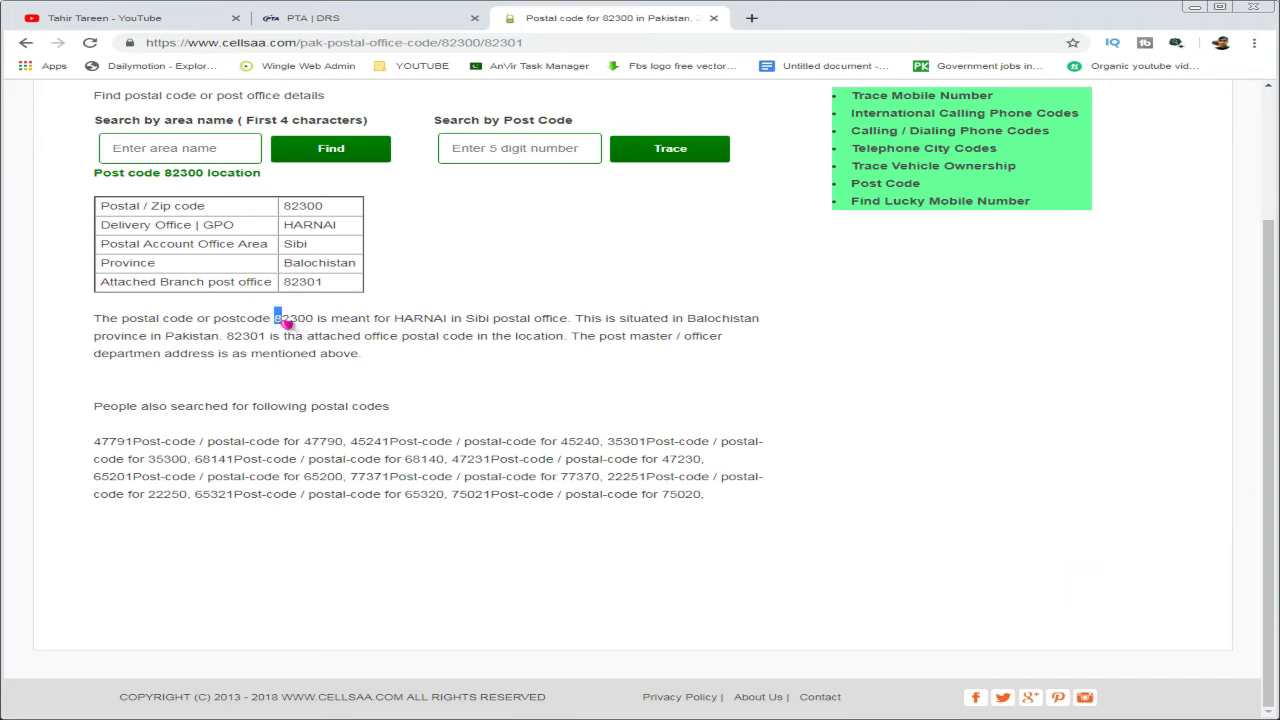
left_click_drag(275, 320, 314, 320)
key("ctrl+c")
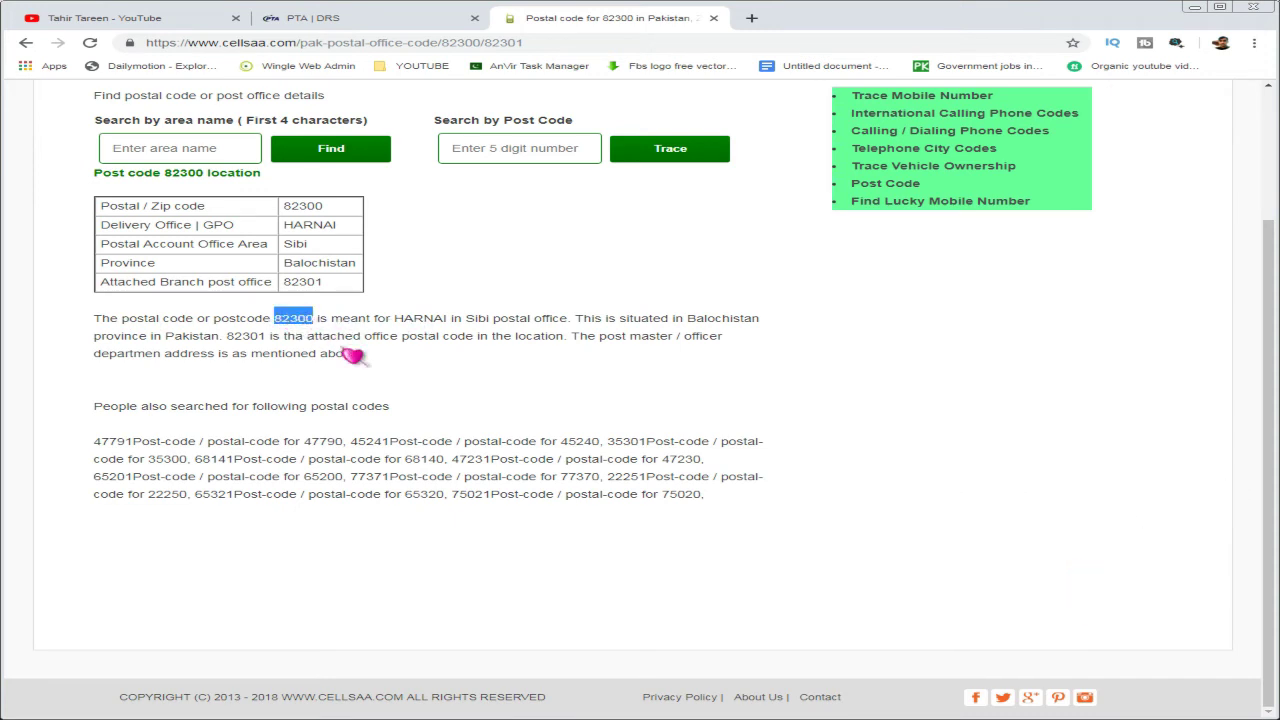
Step: Return to the PTA registration form and paste the copied postcode 82300 as the postal address
left_click(350, 18)
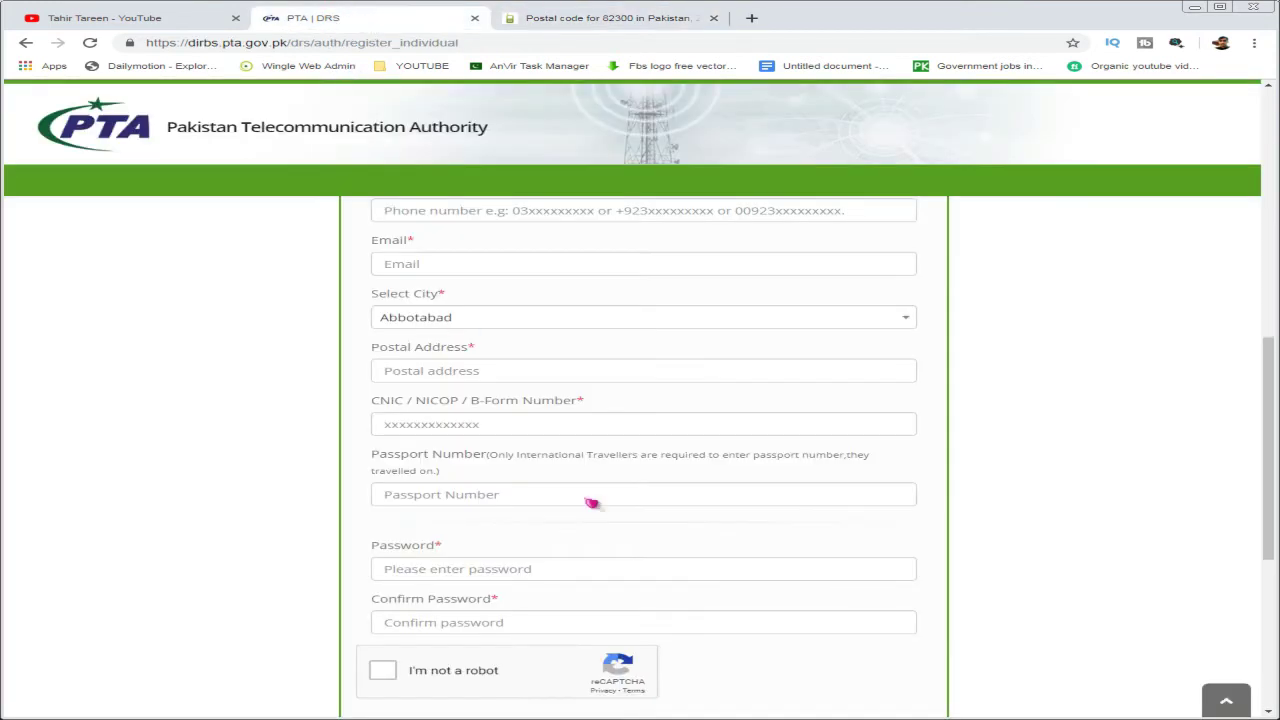
left_click(478, 373)
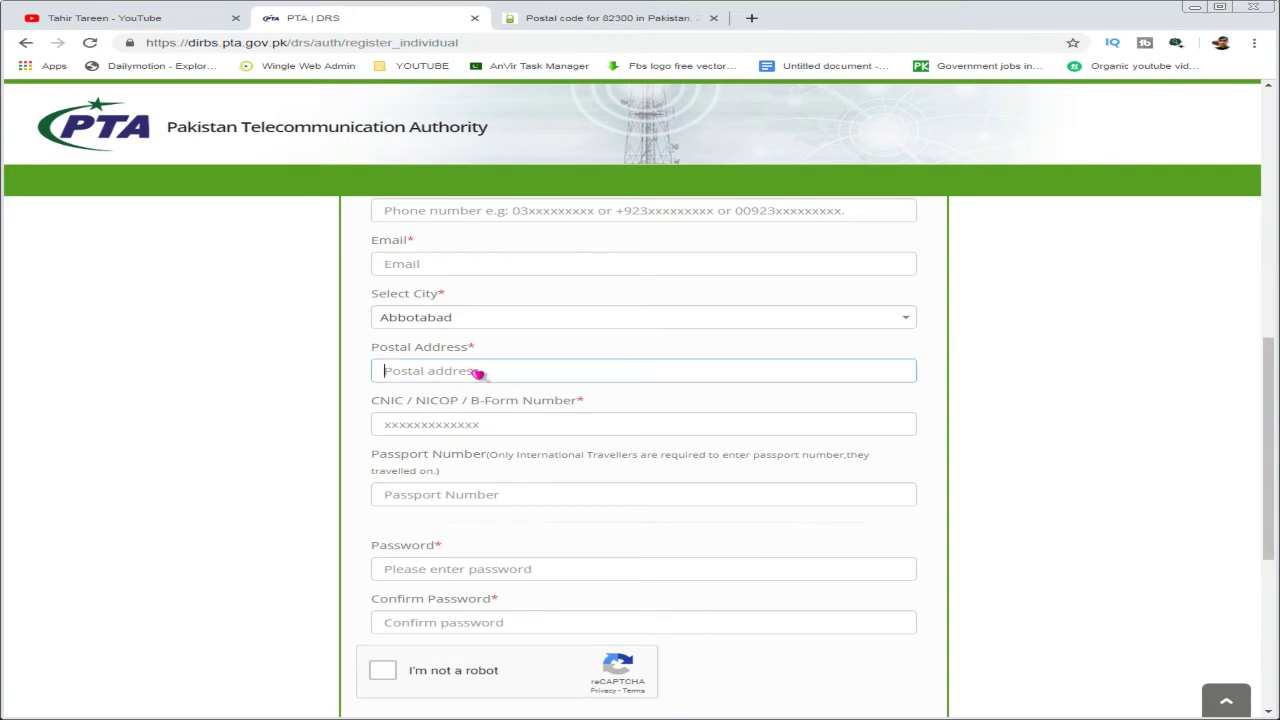
key("ctrl+v")
scroll(745, 460, "down", 1)
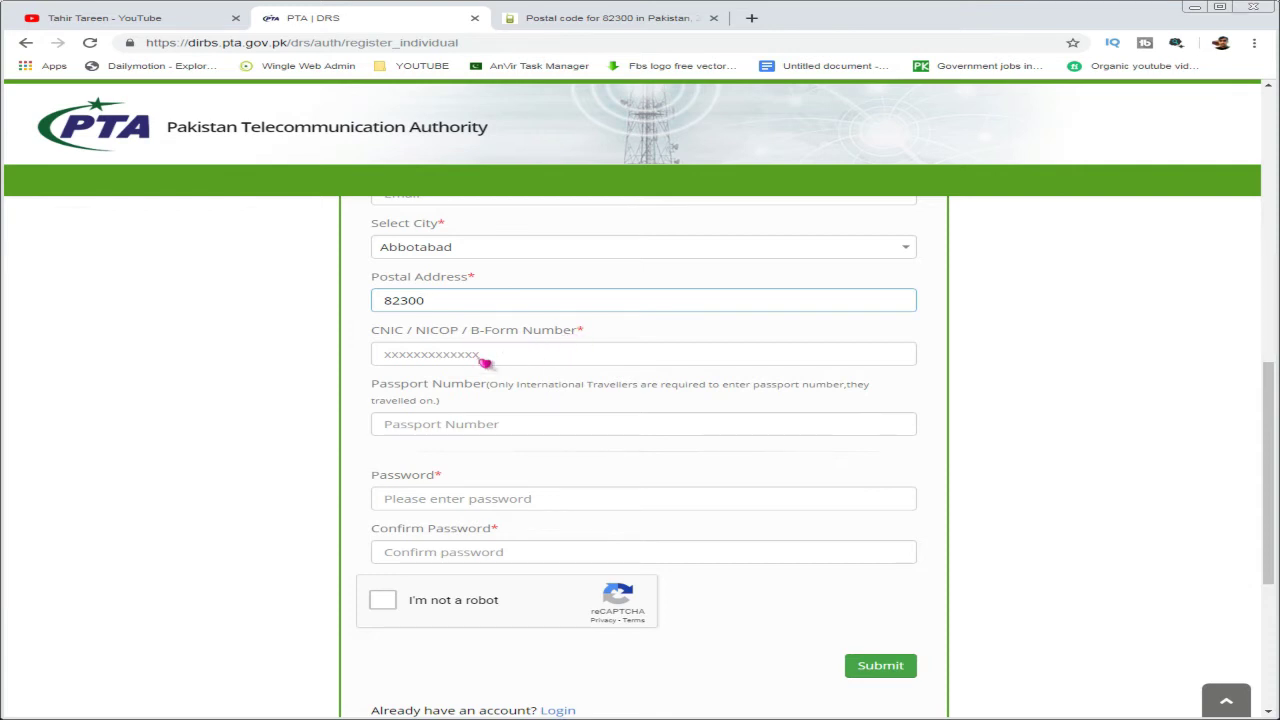
scroll(500, 358, "down", 1)
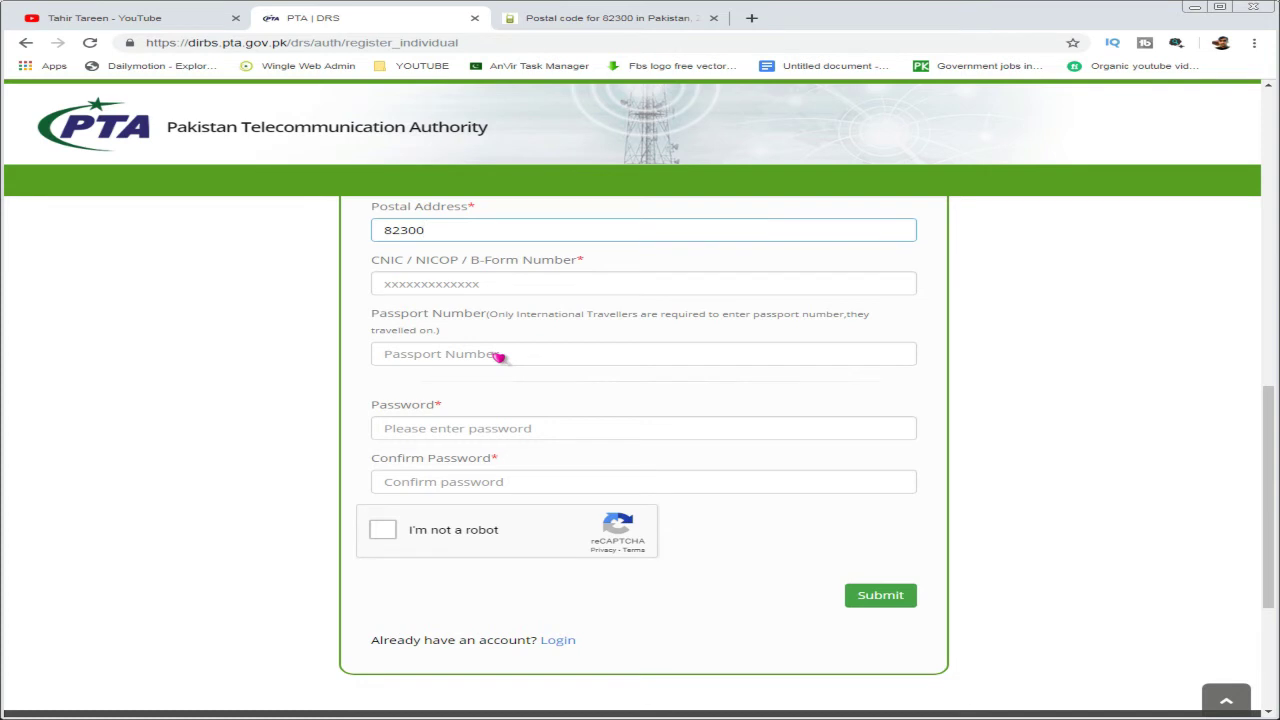
scroll(498, 356, "down", 2)
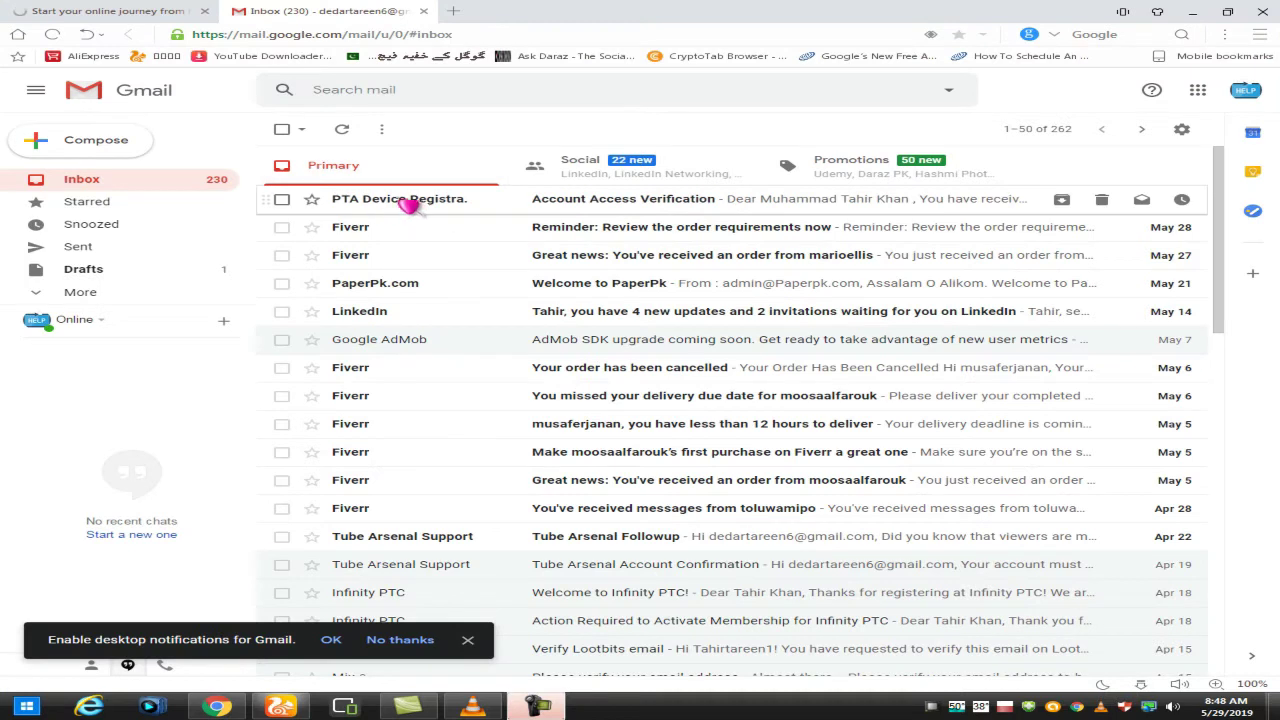
Step: In the Gmail inbox, open PTA's Account Access Verification email and follow its confirmation link to activate the account
mouse_move(382, 211)
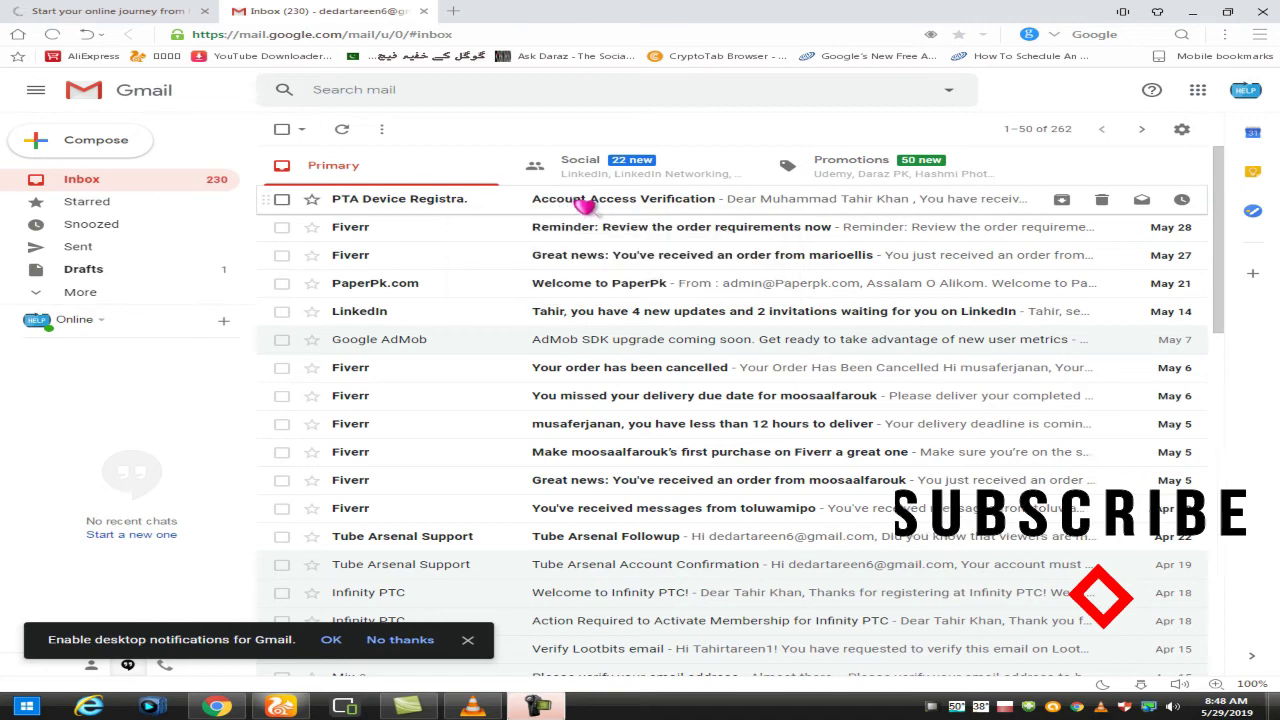
left_click(584, 205)
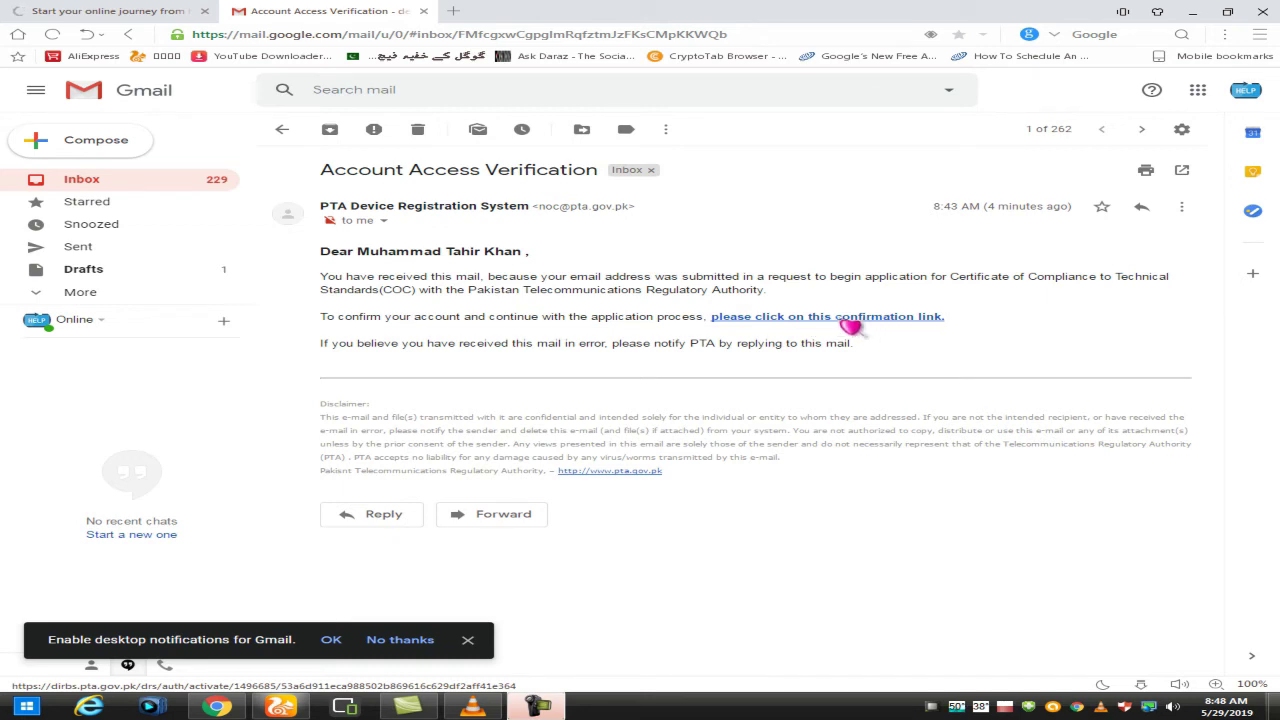
left_click(843, 318)
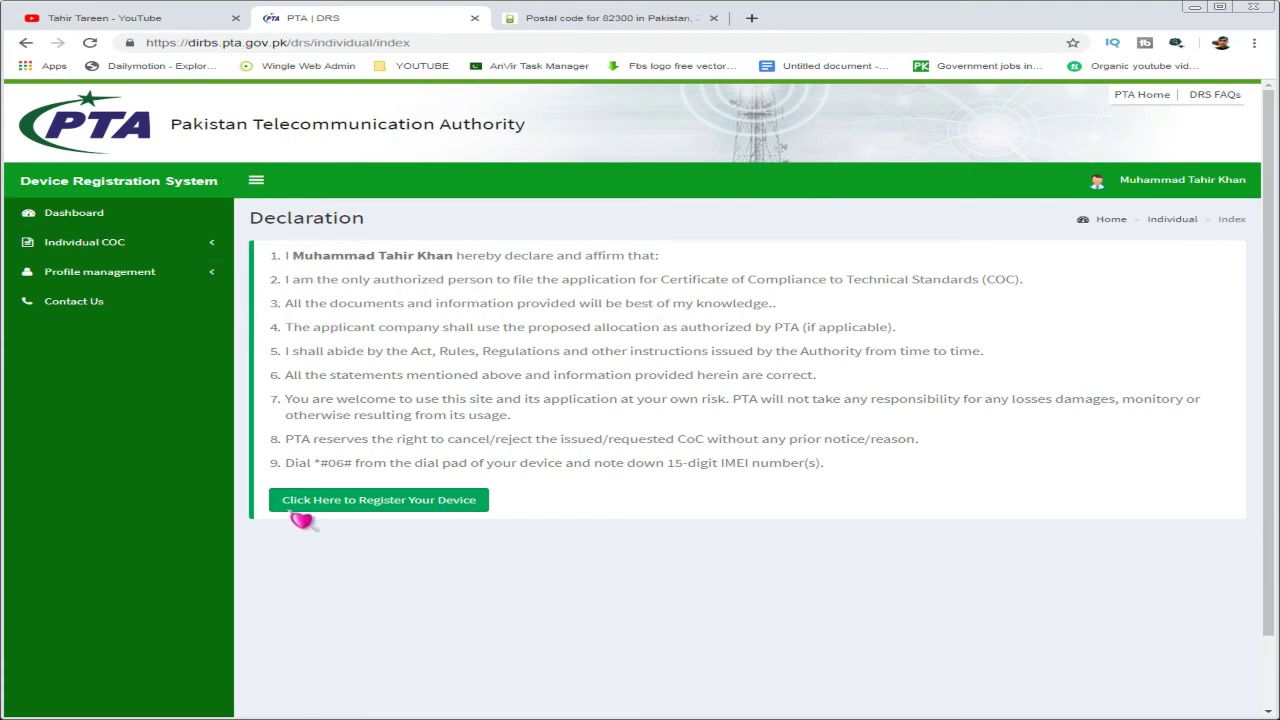
Step: Start a device registration from the Declaration page and examine the form's important message, user type, passport and IMEI sections
left_click(422, 506)
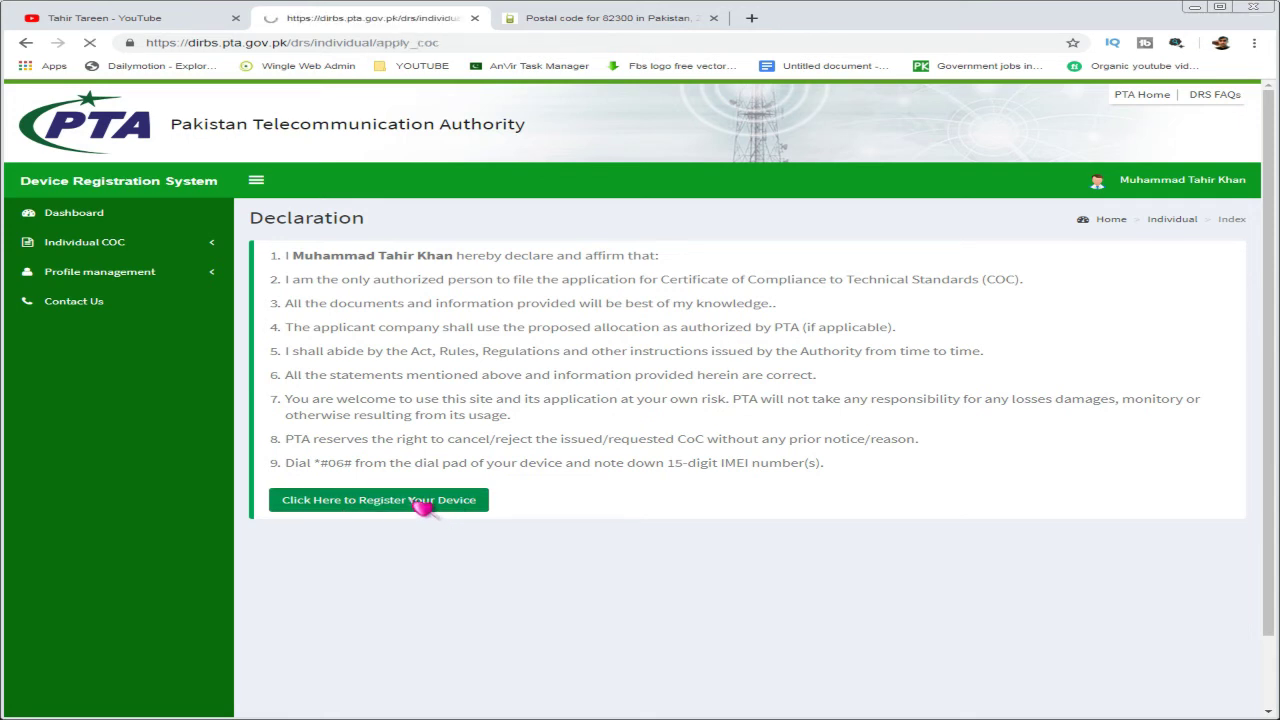
scroll(618, 392, "down", 3)
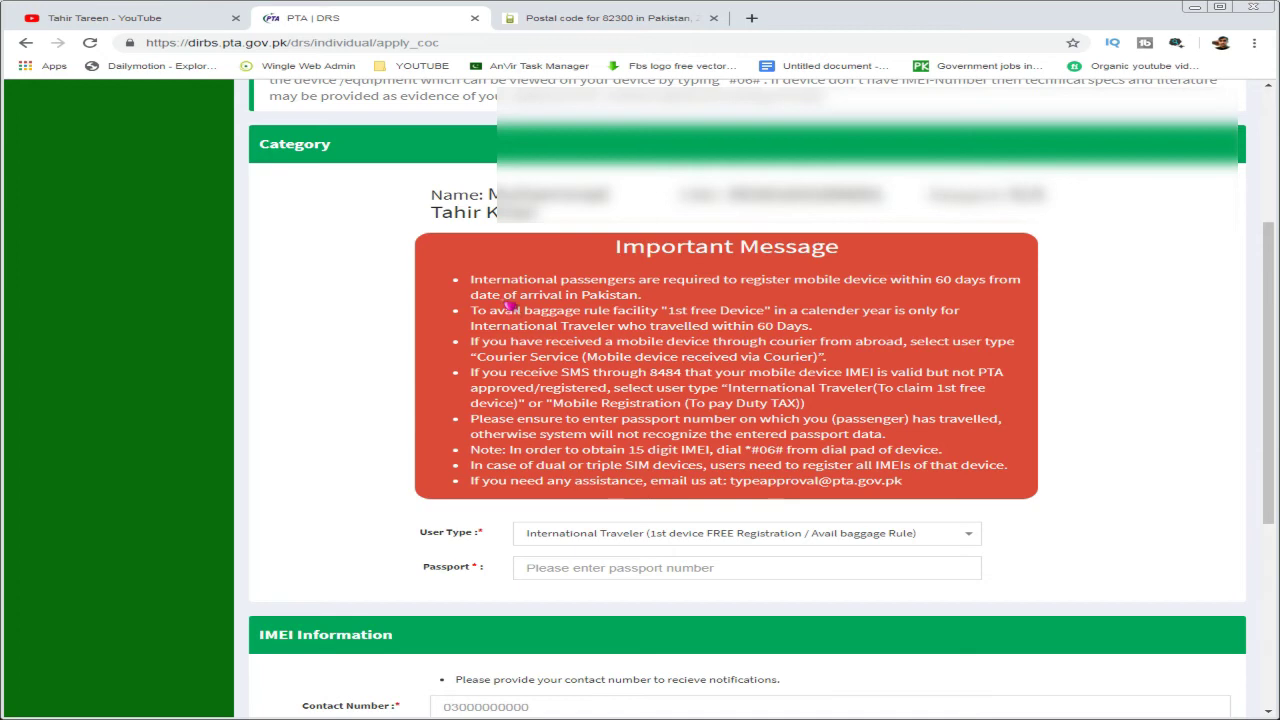
scroll(511, 310, "down", 2)
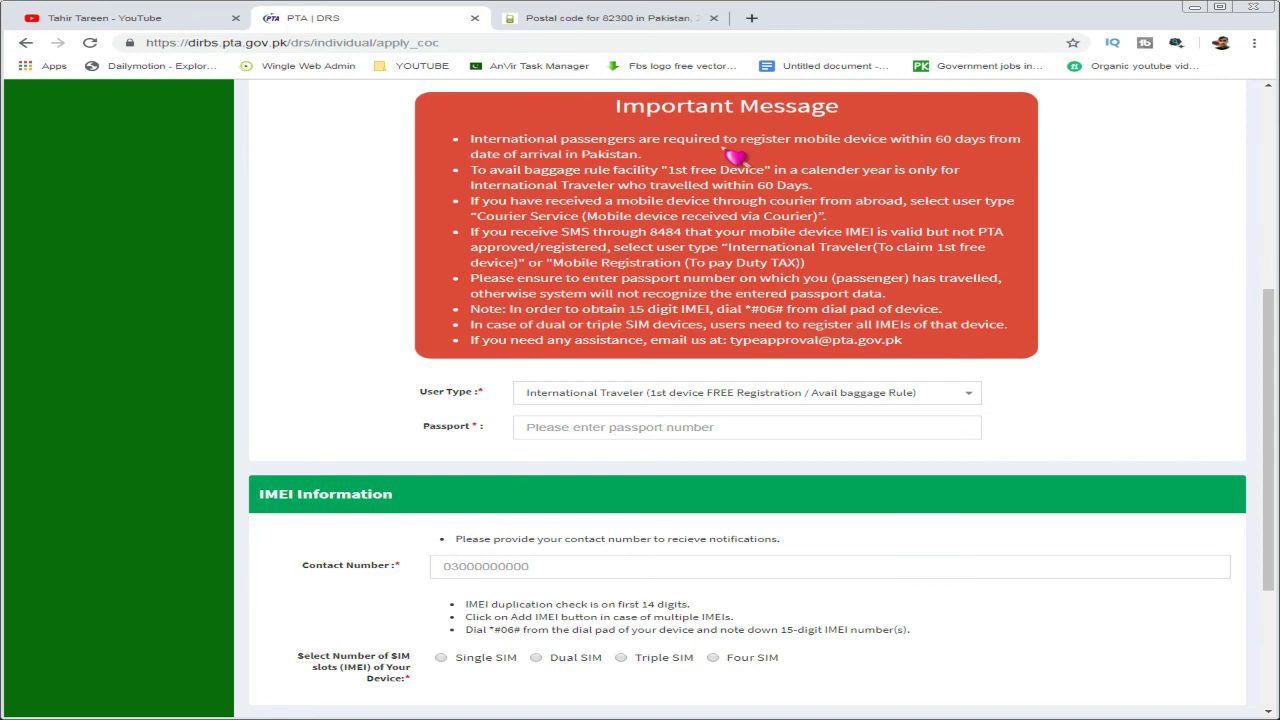
left_click(651, 432)
scroll(651, 432, "down", 3)
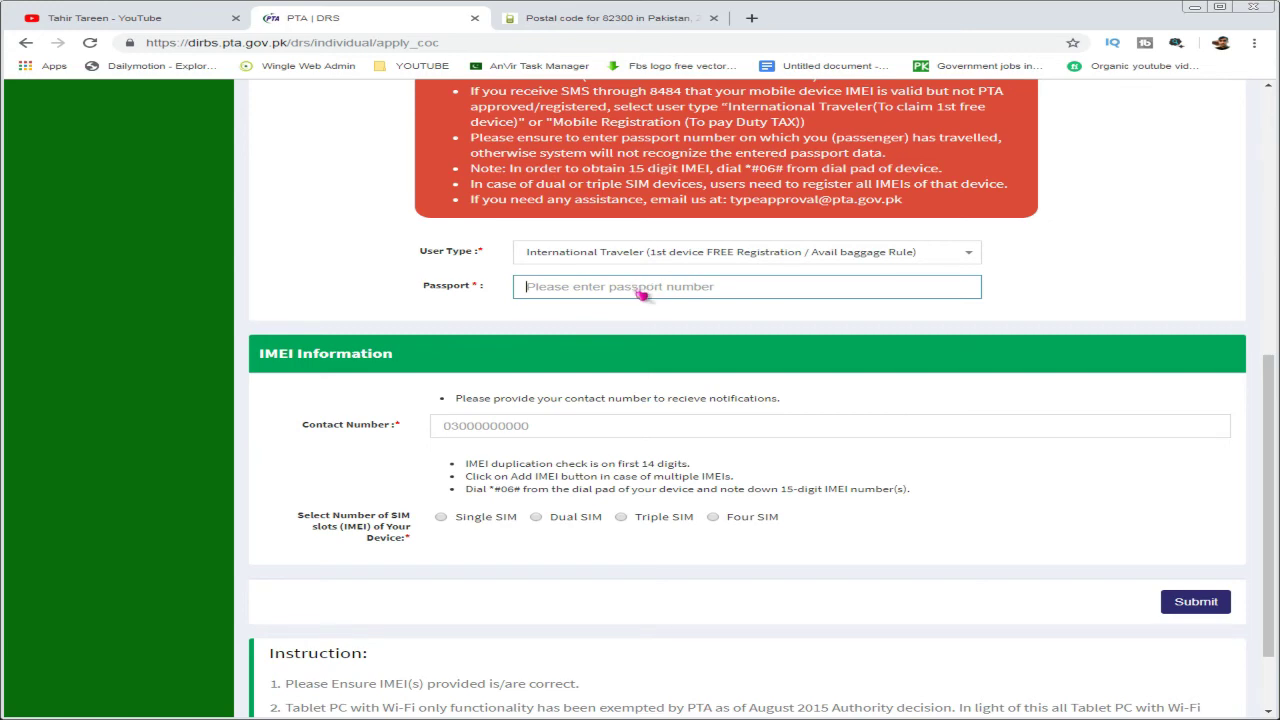
scroll(660, 300, "up", 1)
scroll(667, 305, "up", 1)
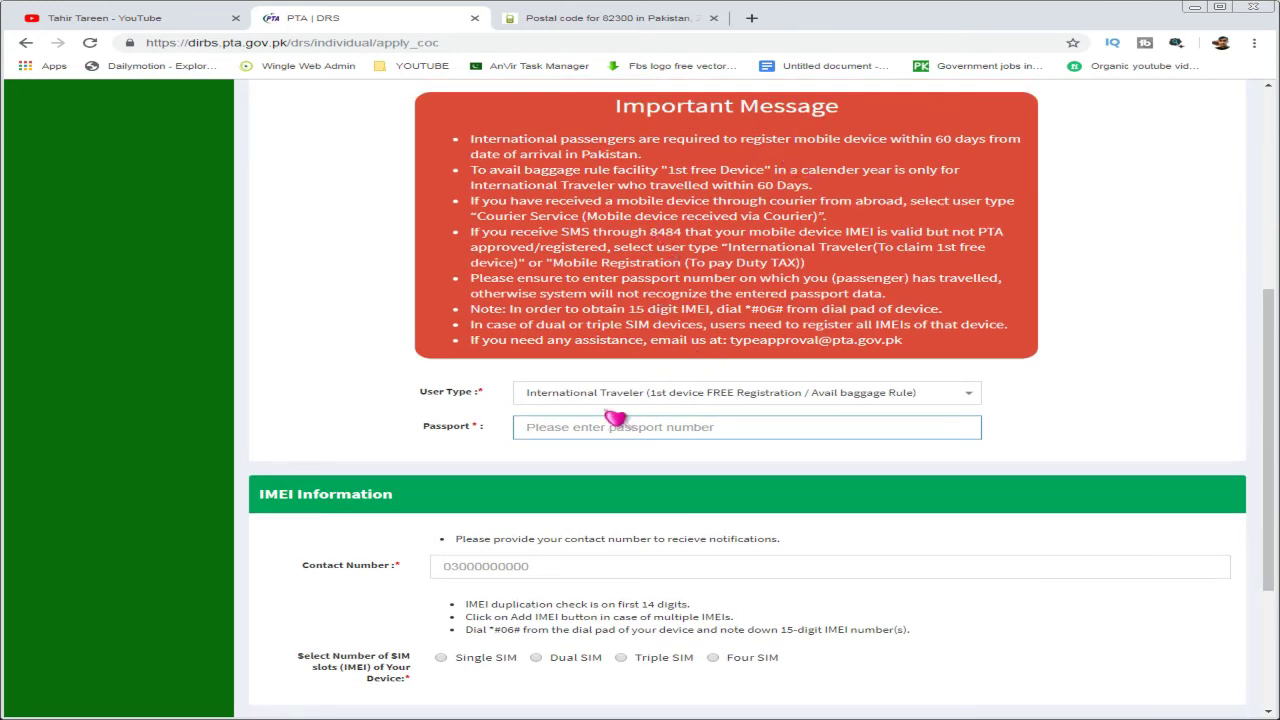
scroll(620, 436, "down", 1)
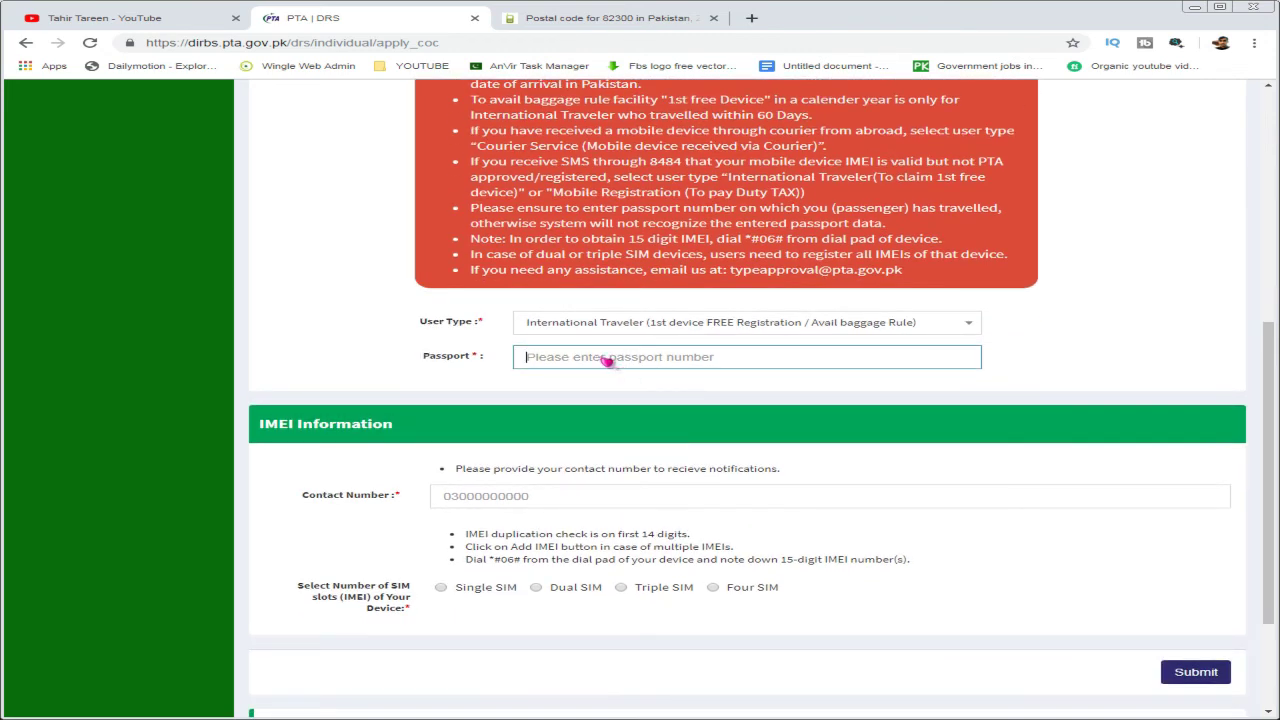
scroll(610, 345, "down", 2)
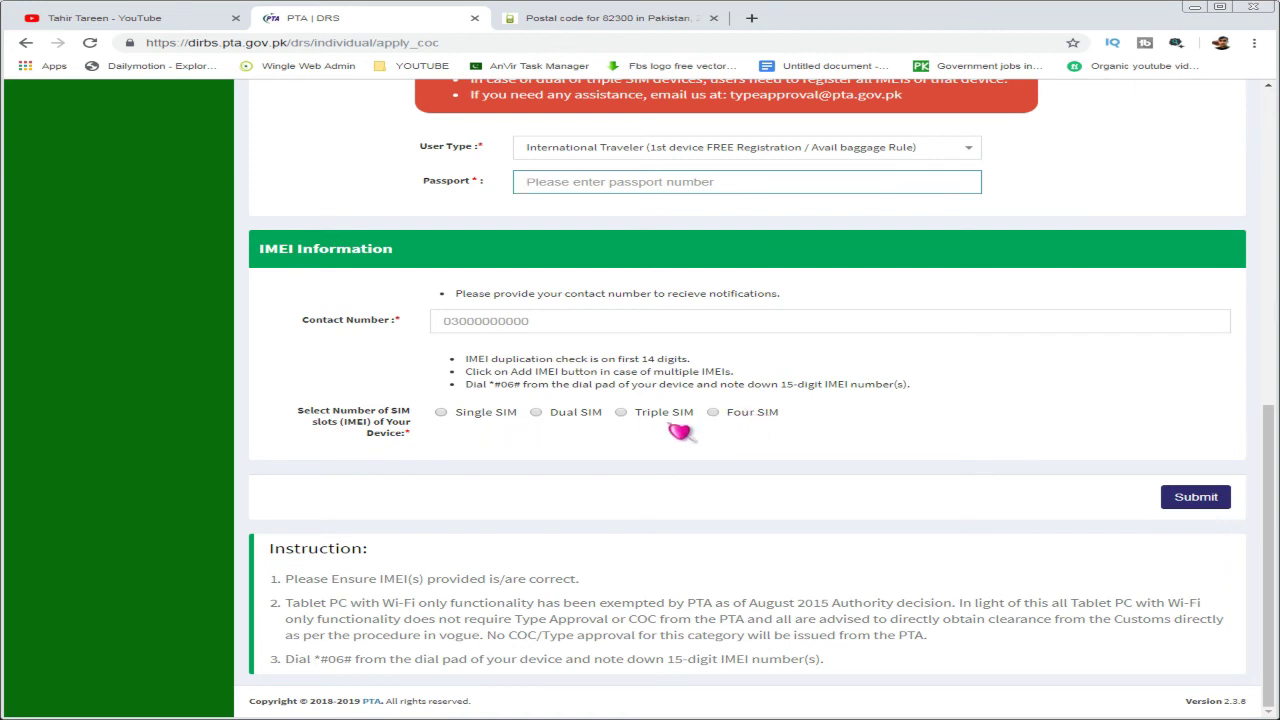
Step: Set the device's number of SIM slots to Dual SIM and review the IMEI fields and instructions
left_click(534, 413)
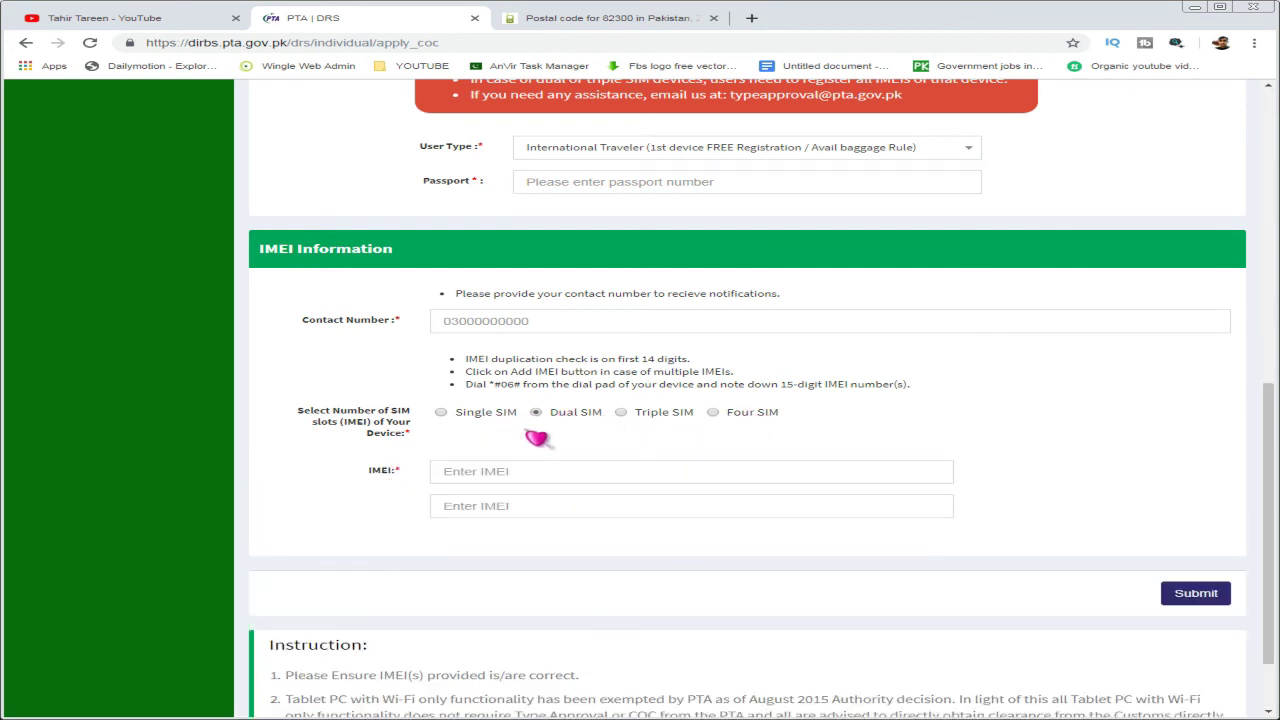
scroll(500, 425, "down", 1)
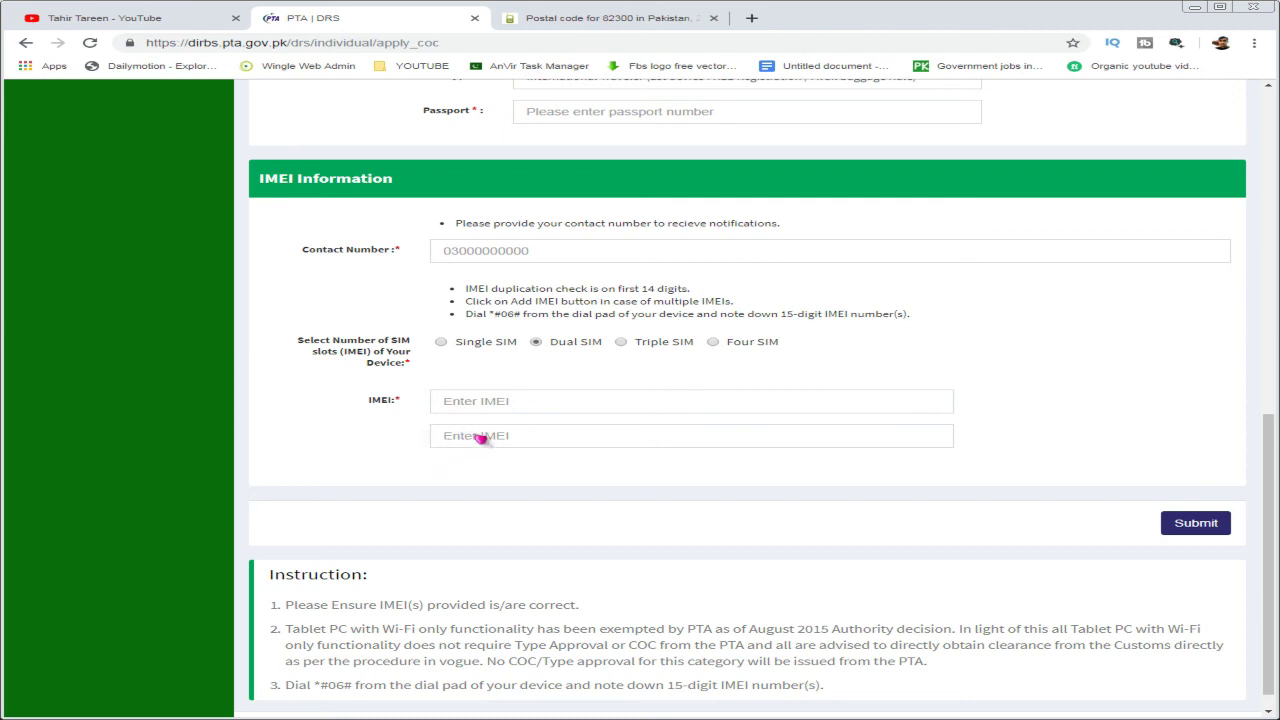
scroll(480, 438, "down", 1)
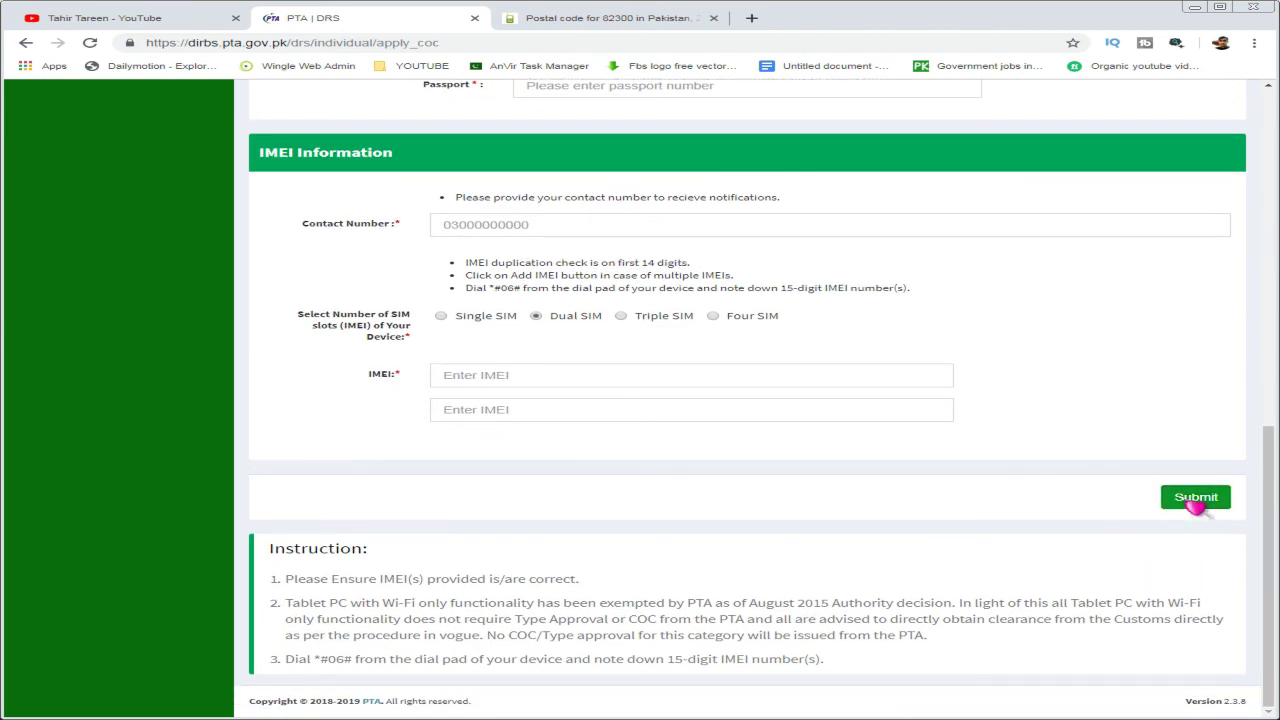